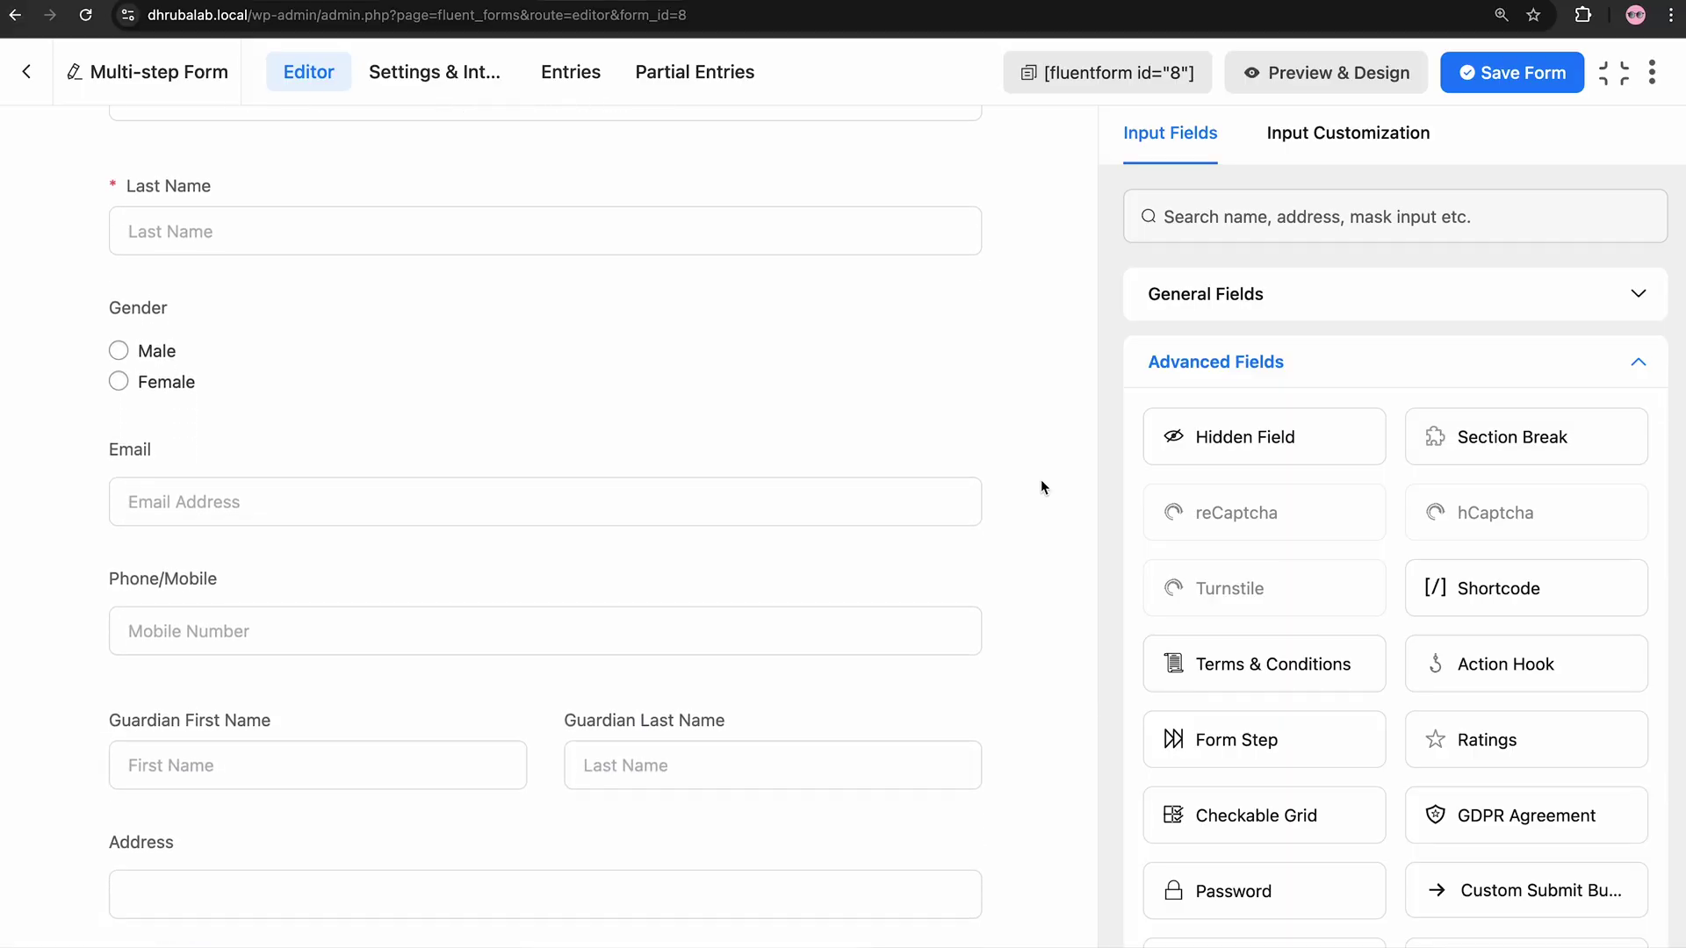
Step: Insert Form Step page breaks after the Gender field and after the first Phone/Mobile field
scroll(1040, 479, "down", 5)
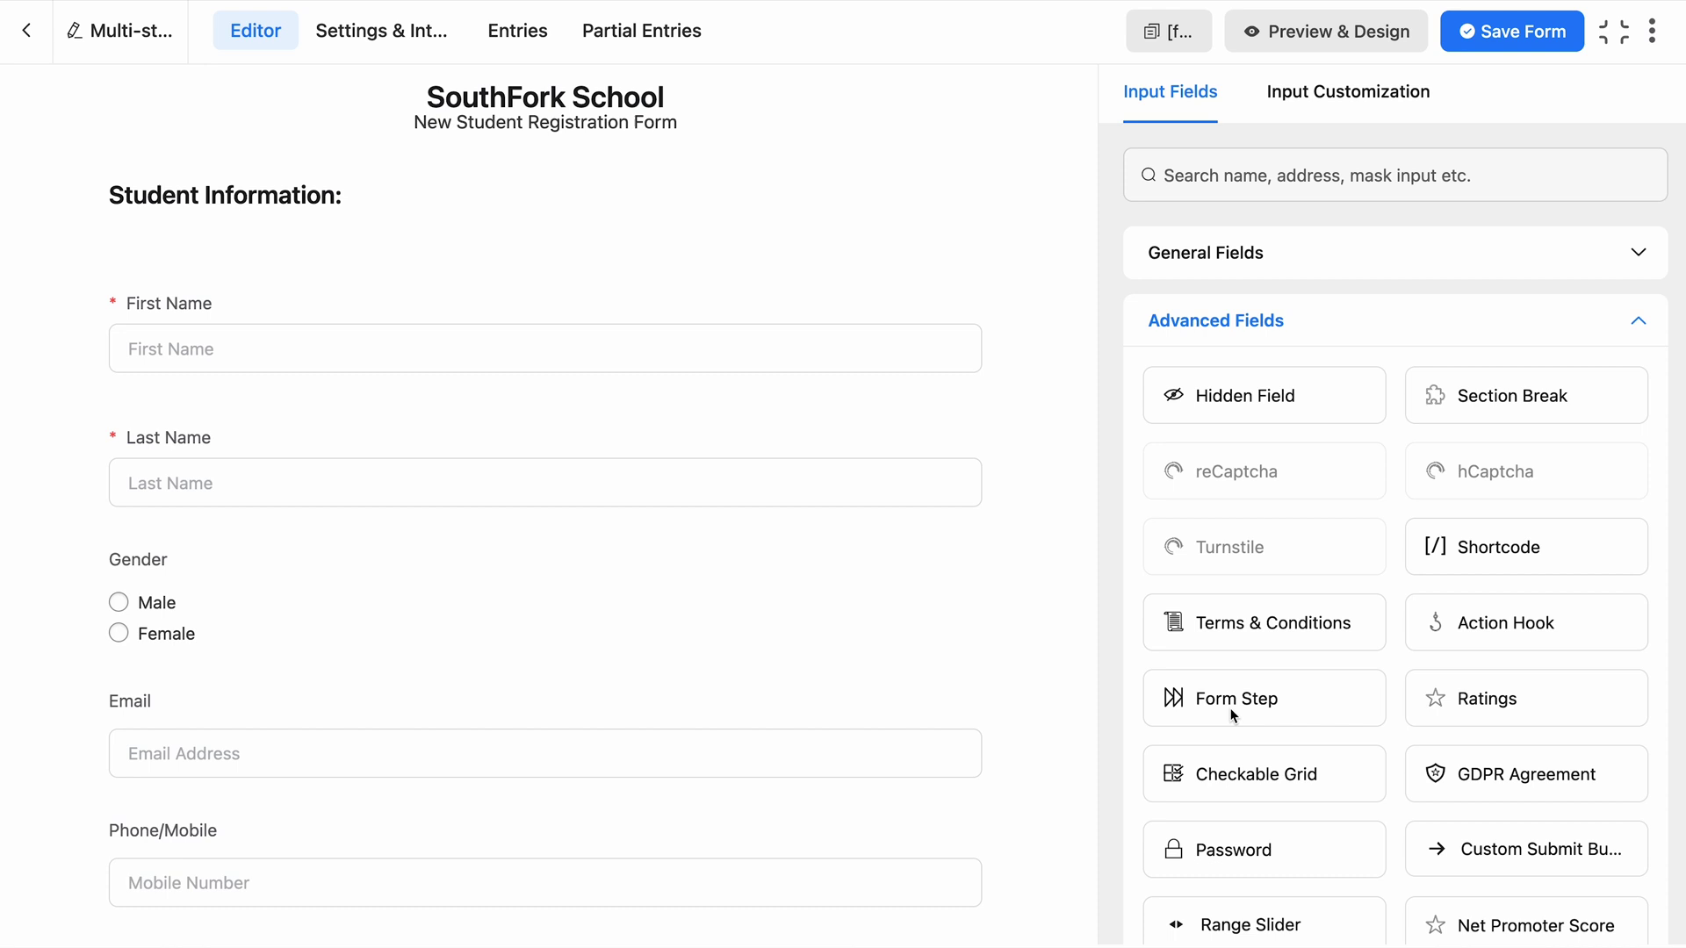
left_click_drag(1229, 707, 585, 739)
scroll(583, 729, "down", 2)
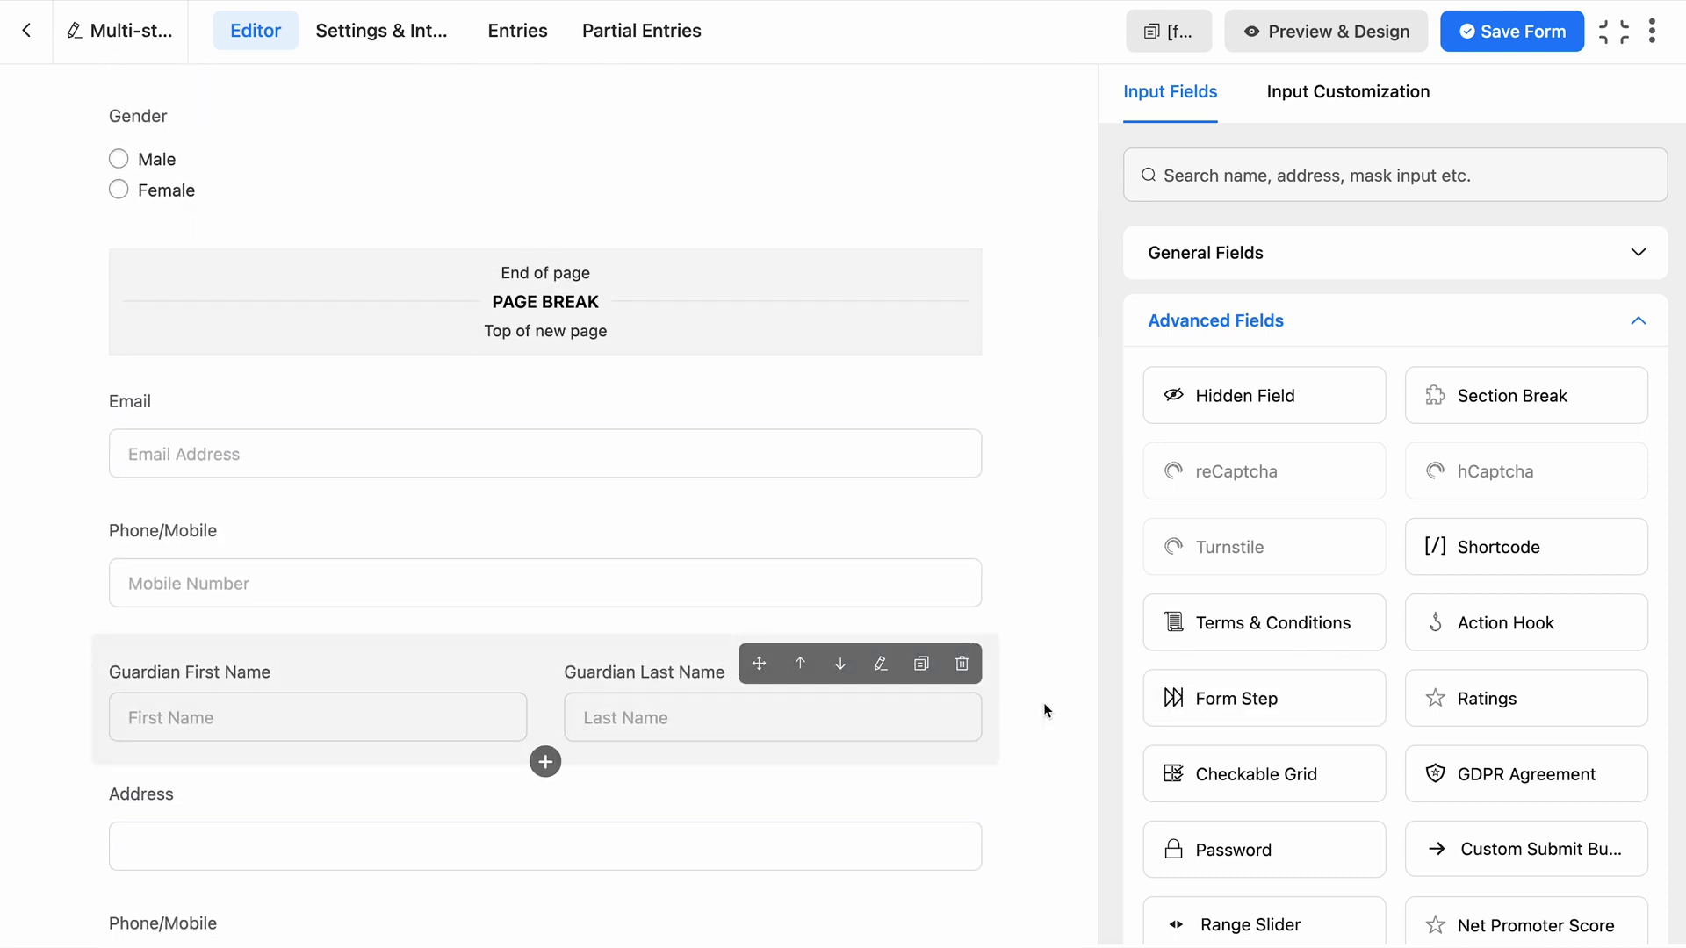
left_click_drag(1210, 710, 509, 699)
scroll(502, 700, "down", 5)
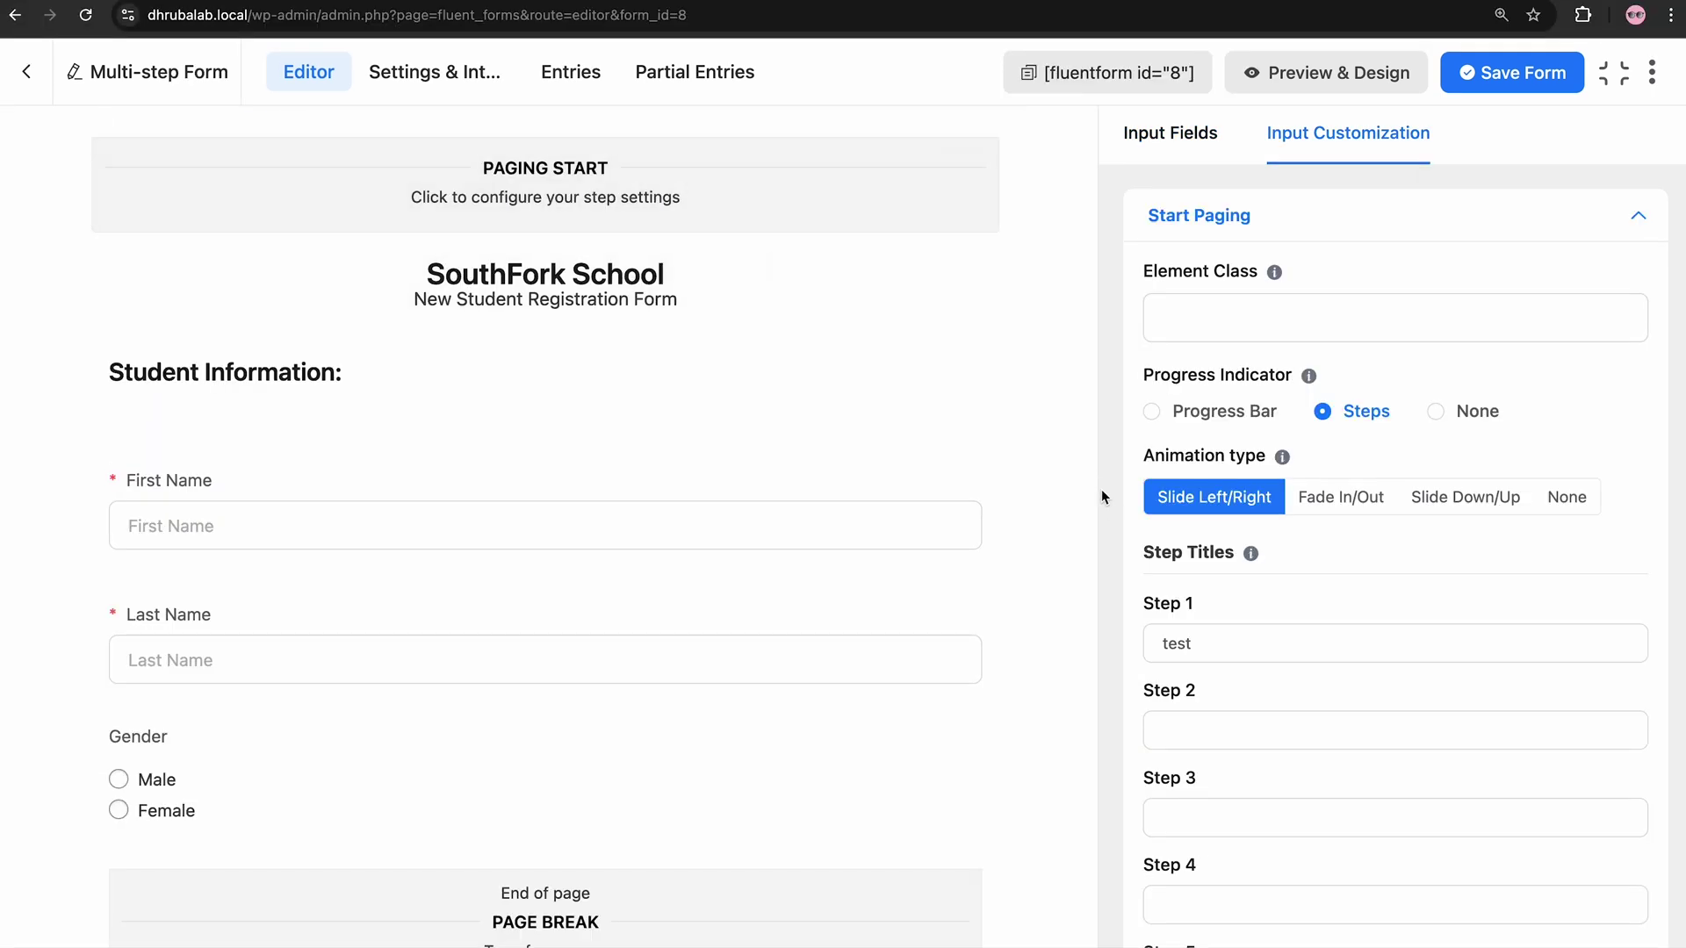
Step: Enable per-step data save in the Paging Start input customization
scroll(1109, 508, "down", 3)
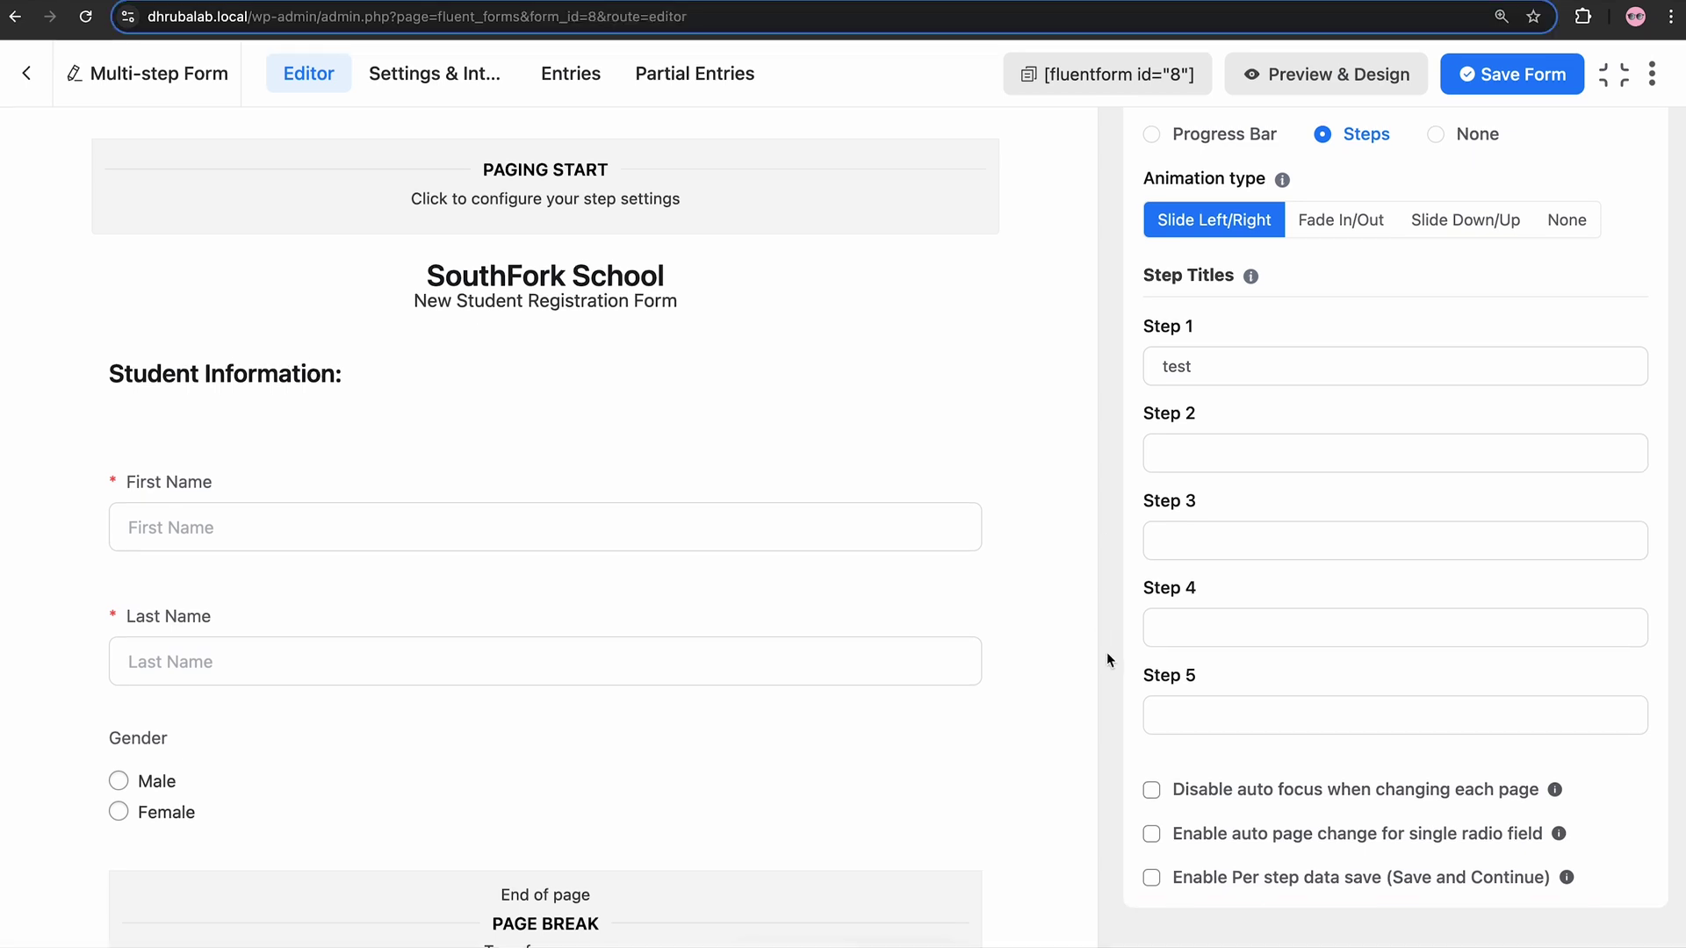
left_click(1153, 879)
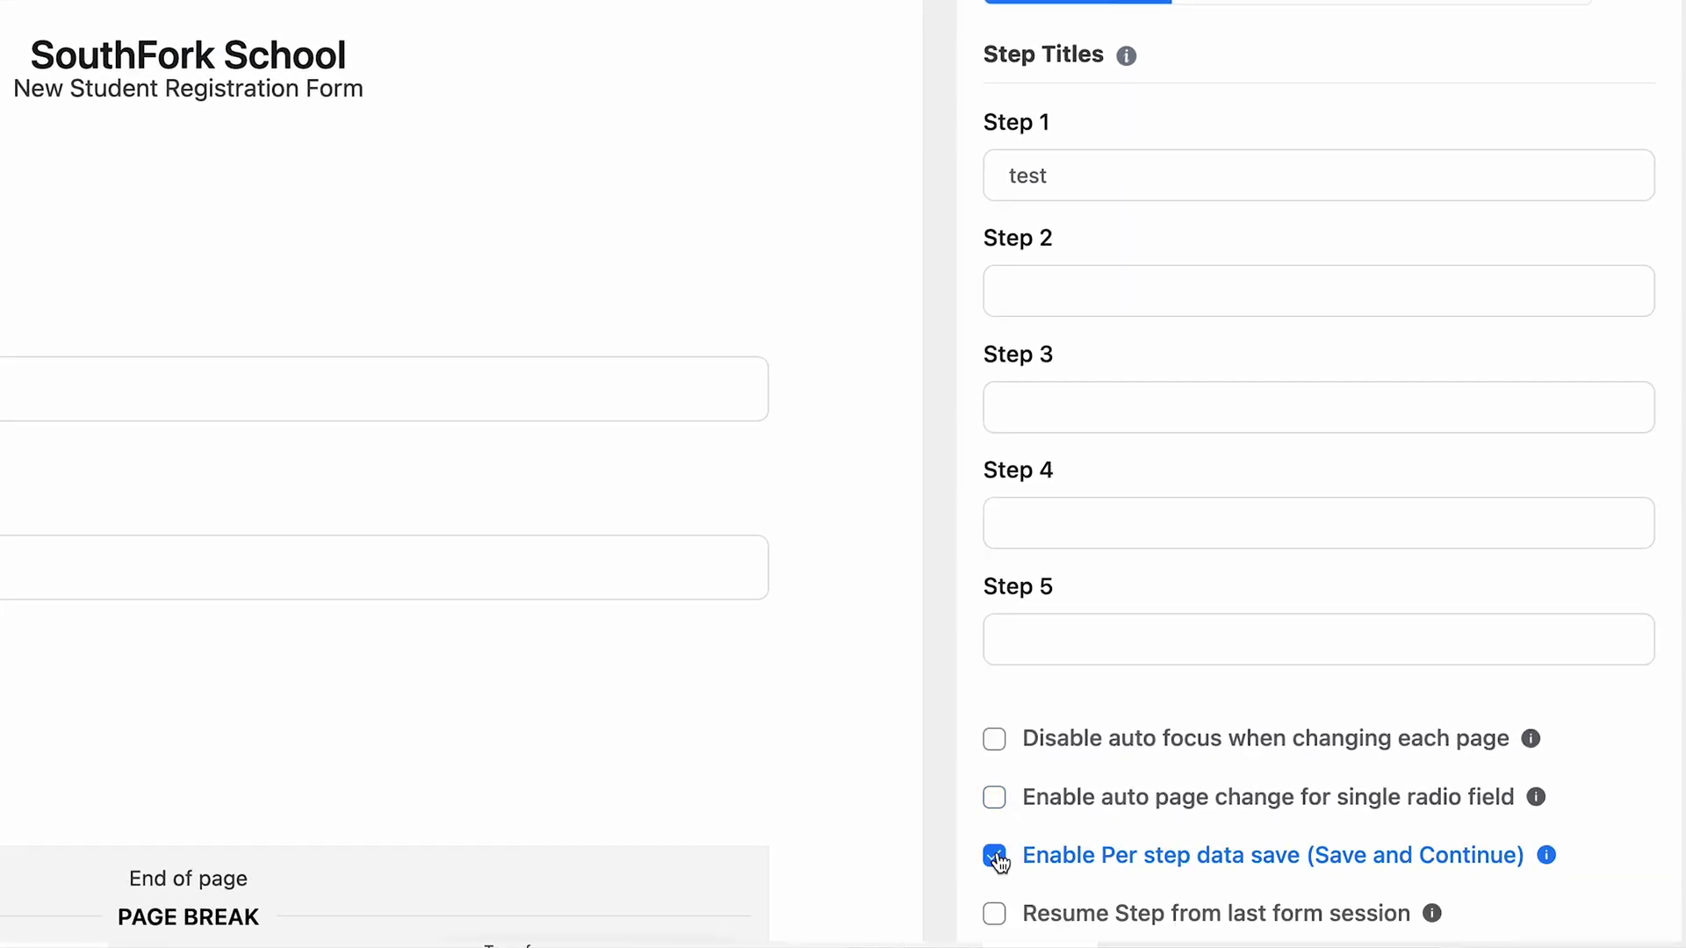
scroll(996, 861, "down", 1)
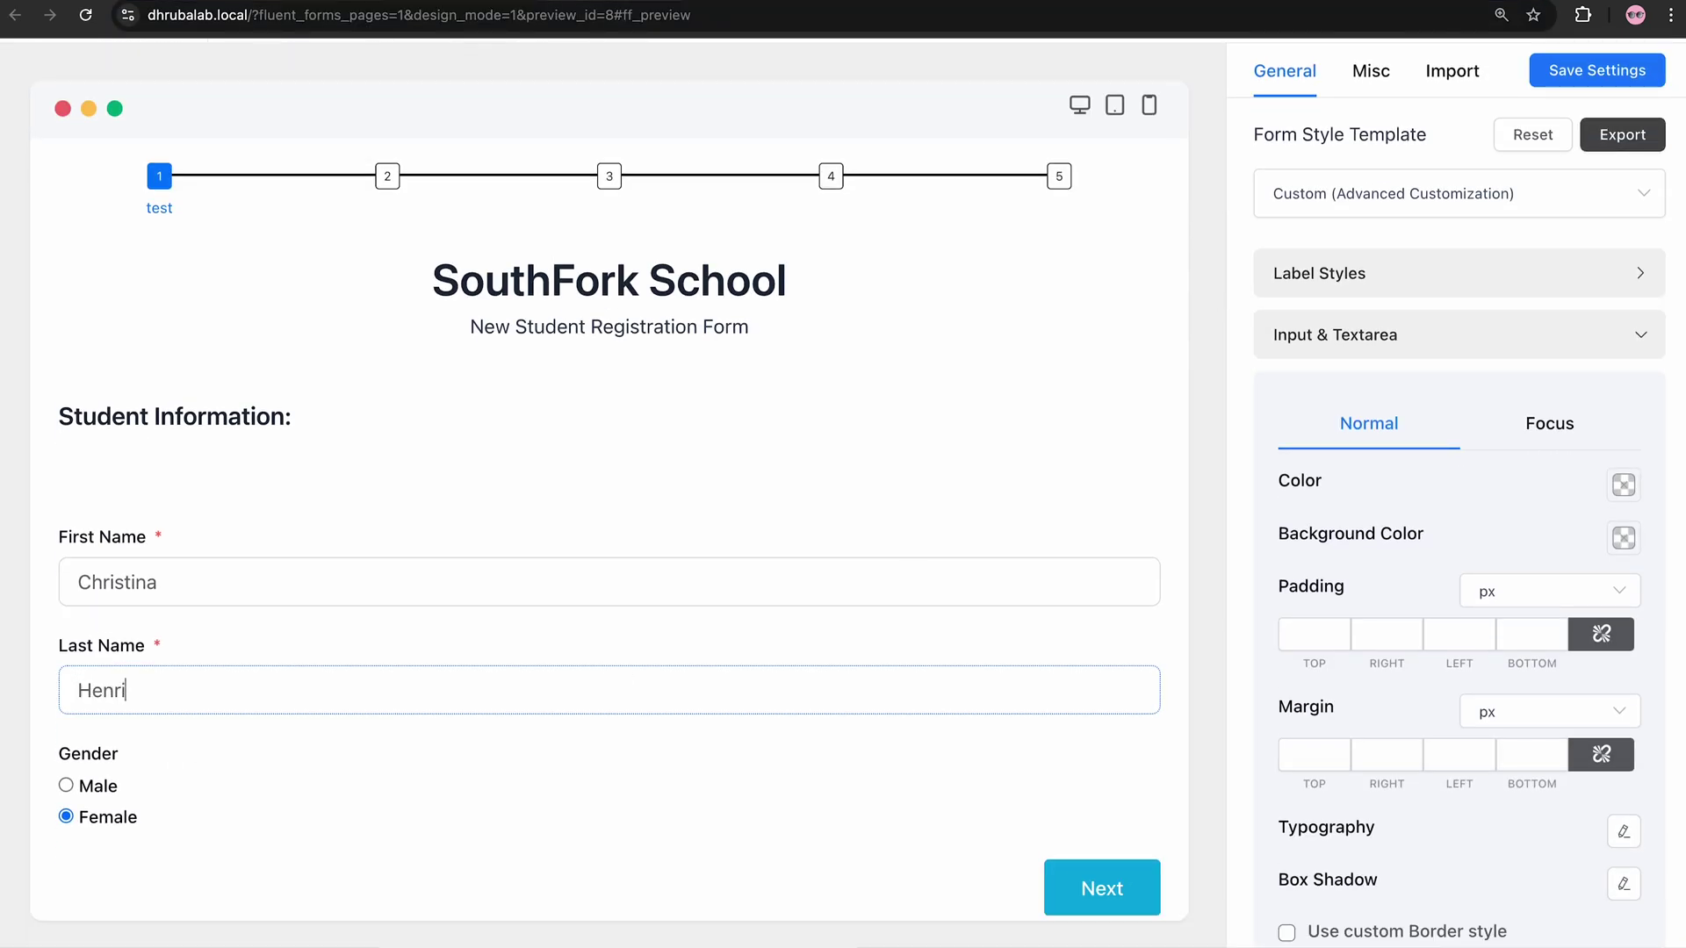
Step: Save preview progress at step 2, reload, then check Entries and Partial Entries
key("Return")
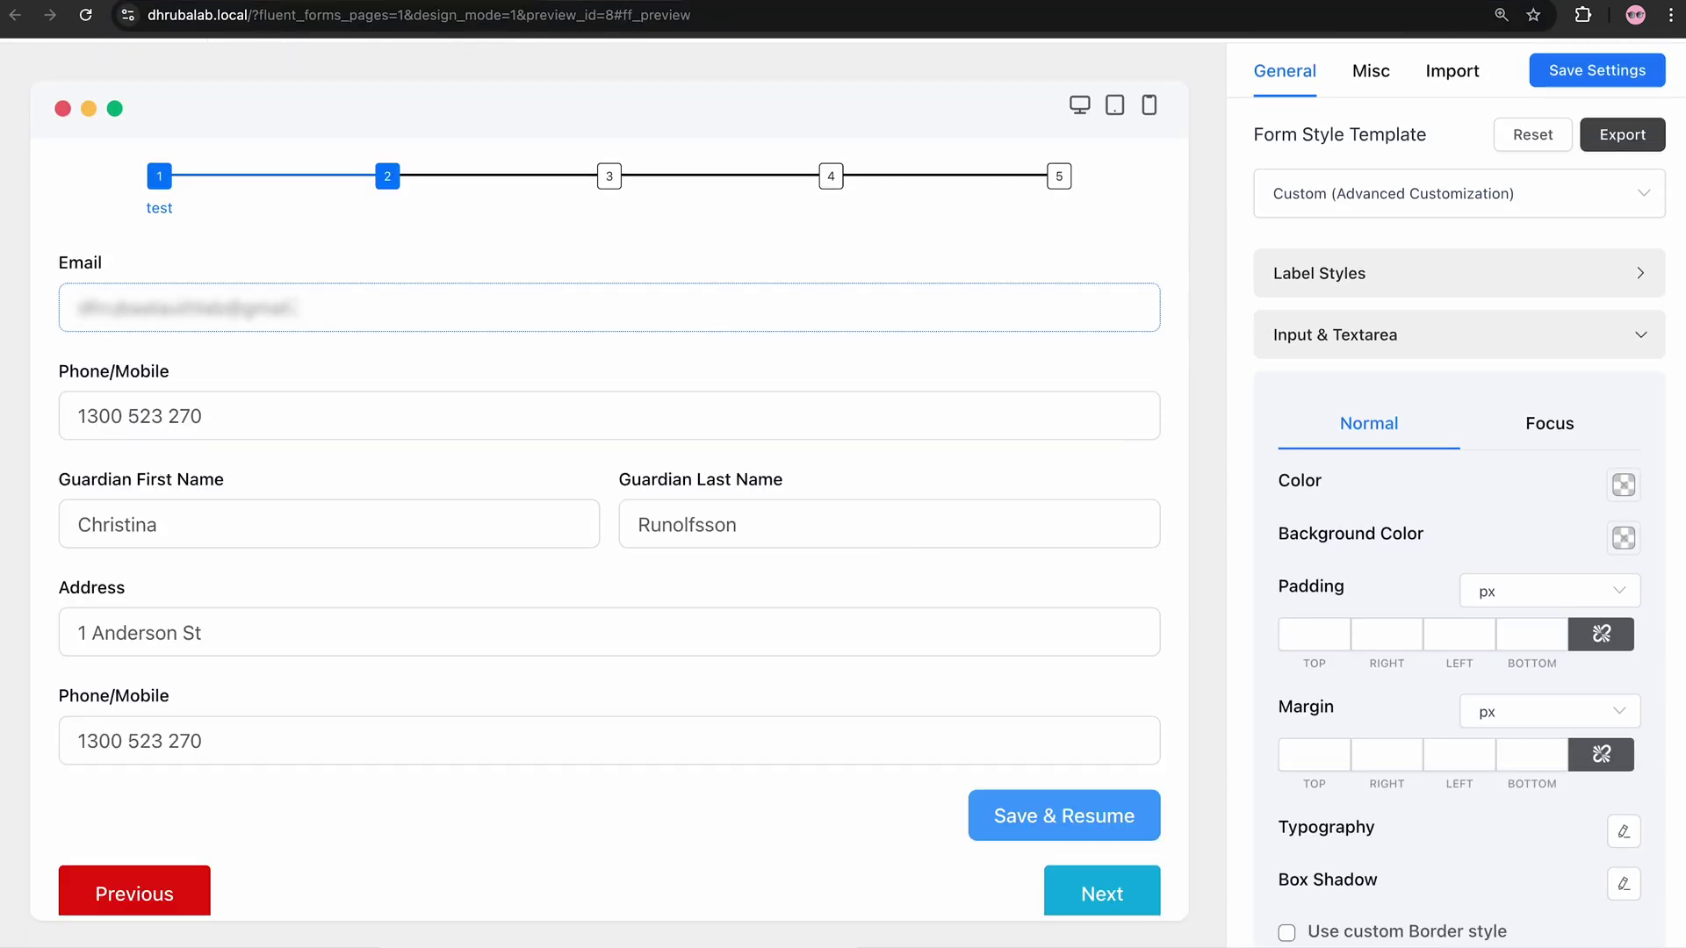
left_click(1037, 810)
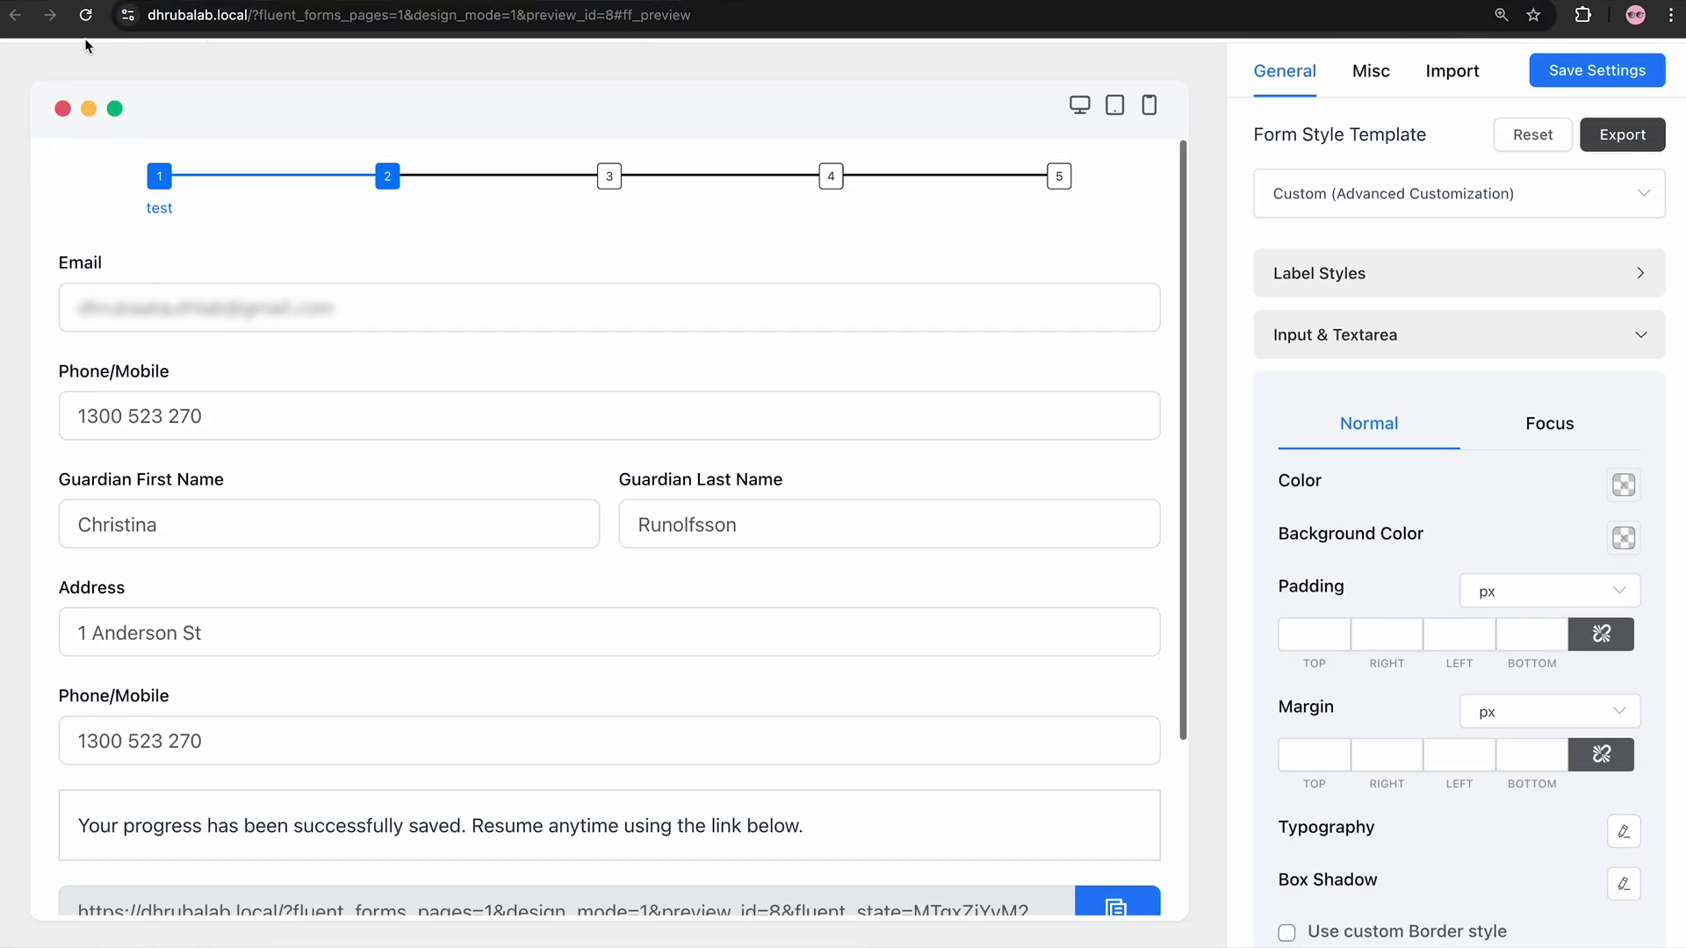
left_click(86, 15)
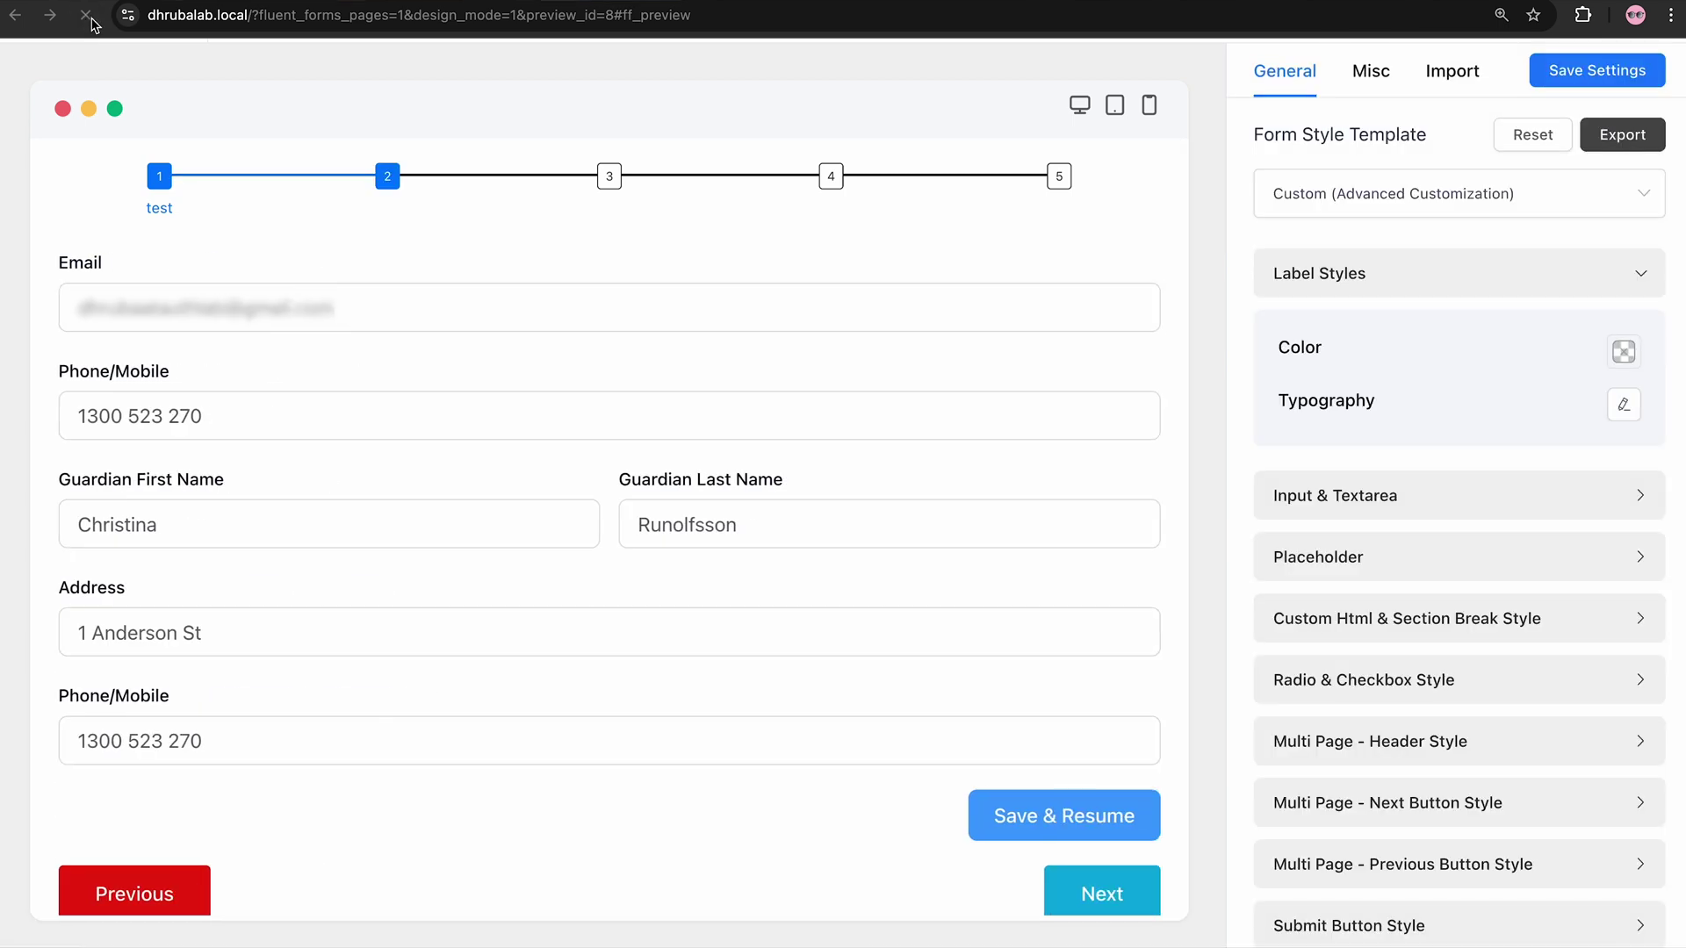
left_click(621, 117)
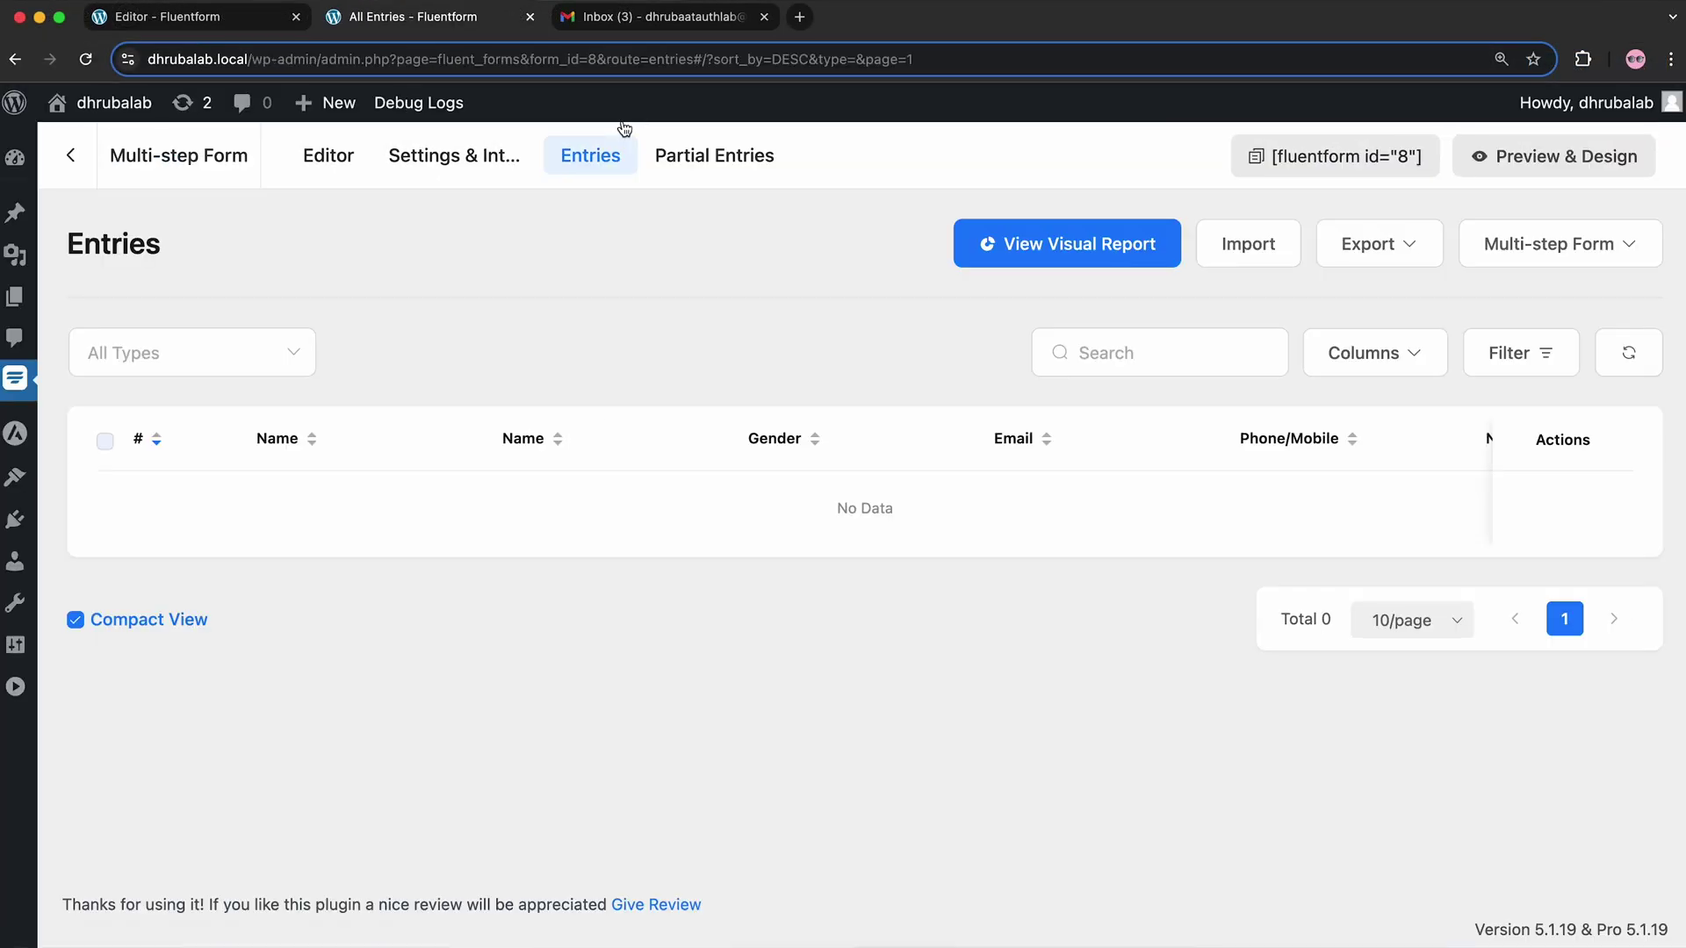
left_click(718, 164)
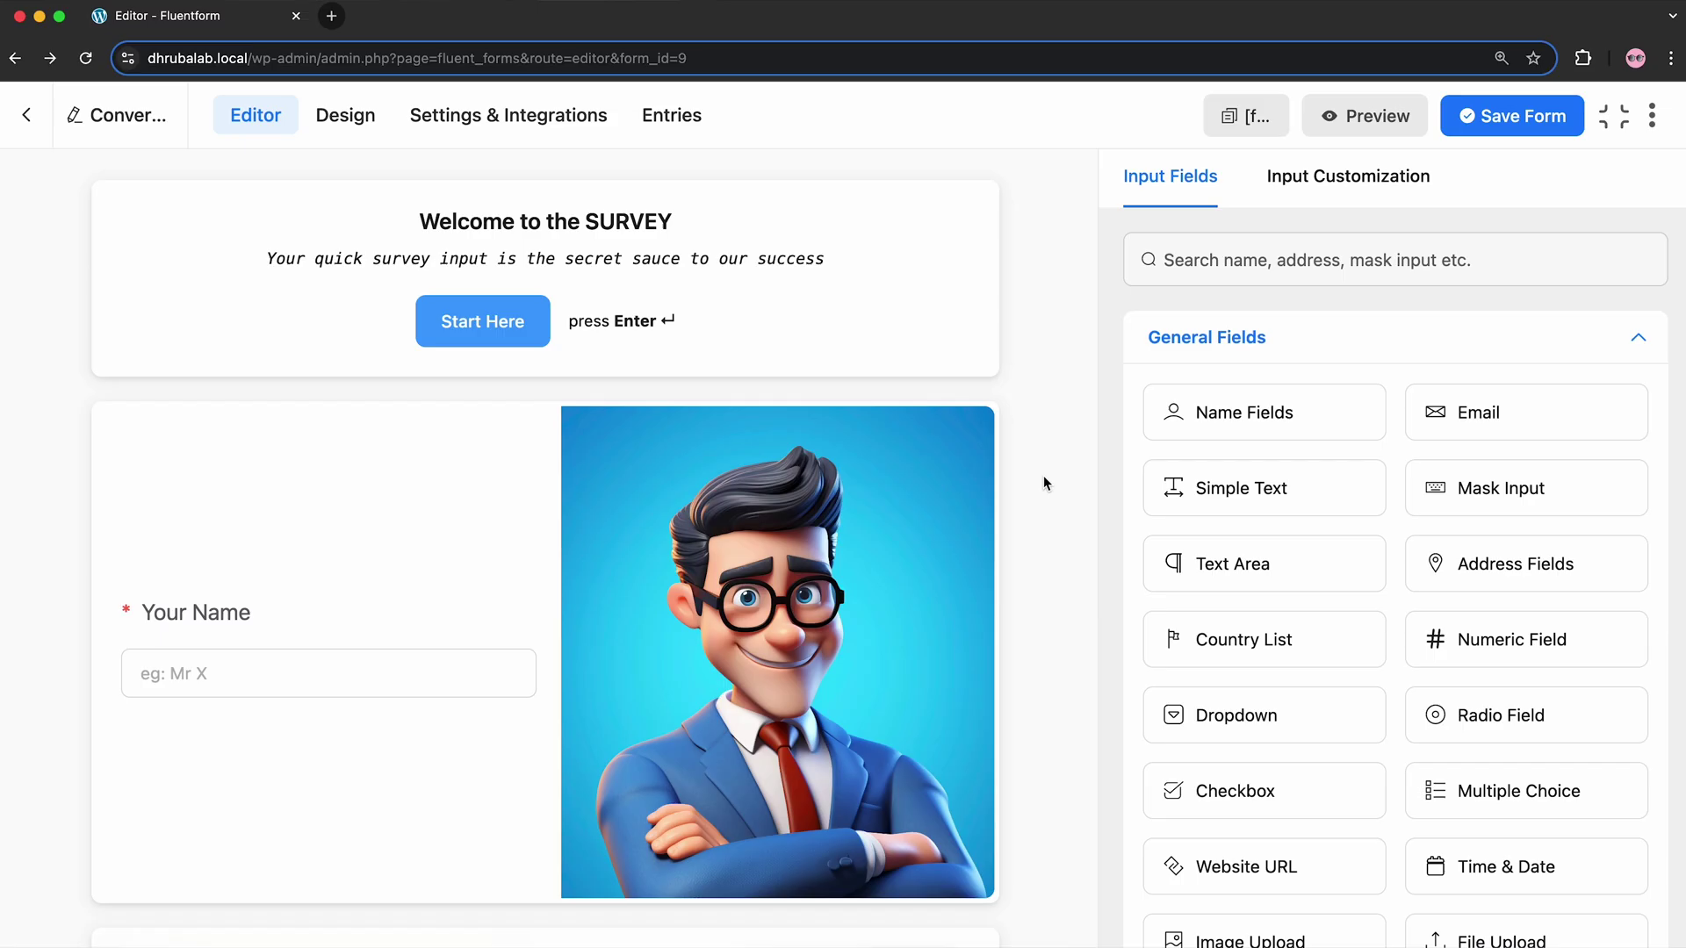
Step: Switch on per step save in the conversational survey's Settings & Integrations
scroll(1043, 478, "down", 6)
scroll(1043, 476, "down", 8)
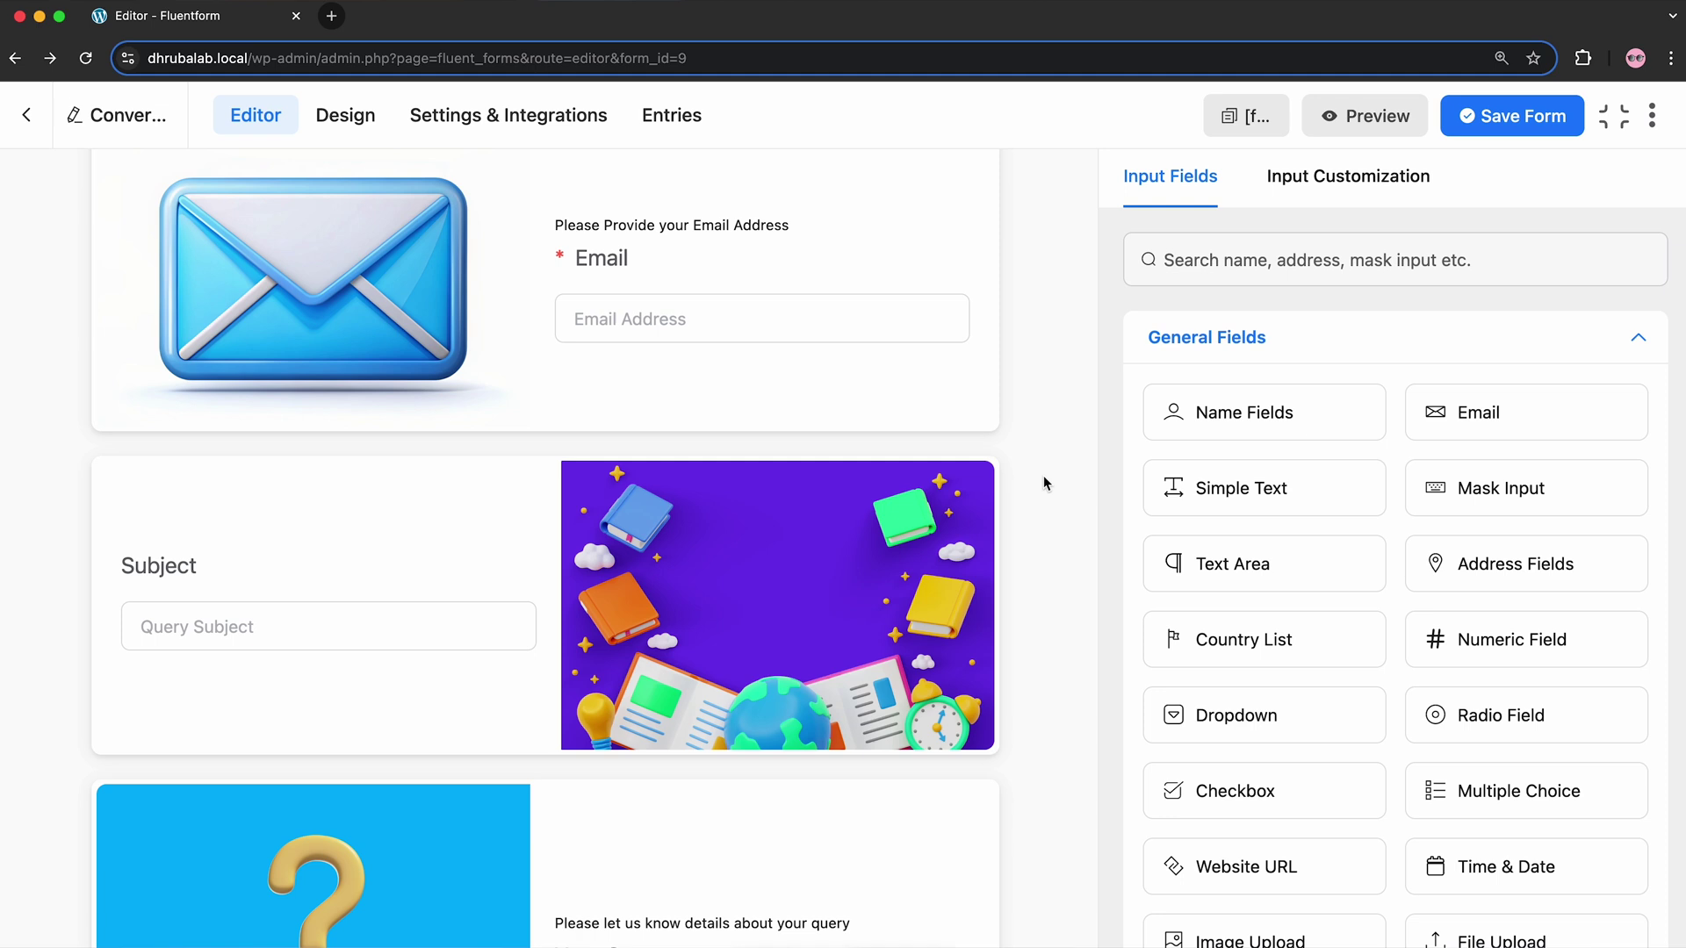
scroll(1043, 475, "up", 7)
scroll(1043, 477, "up", 7)
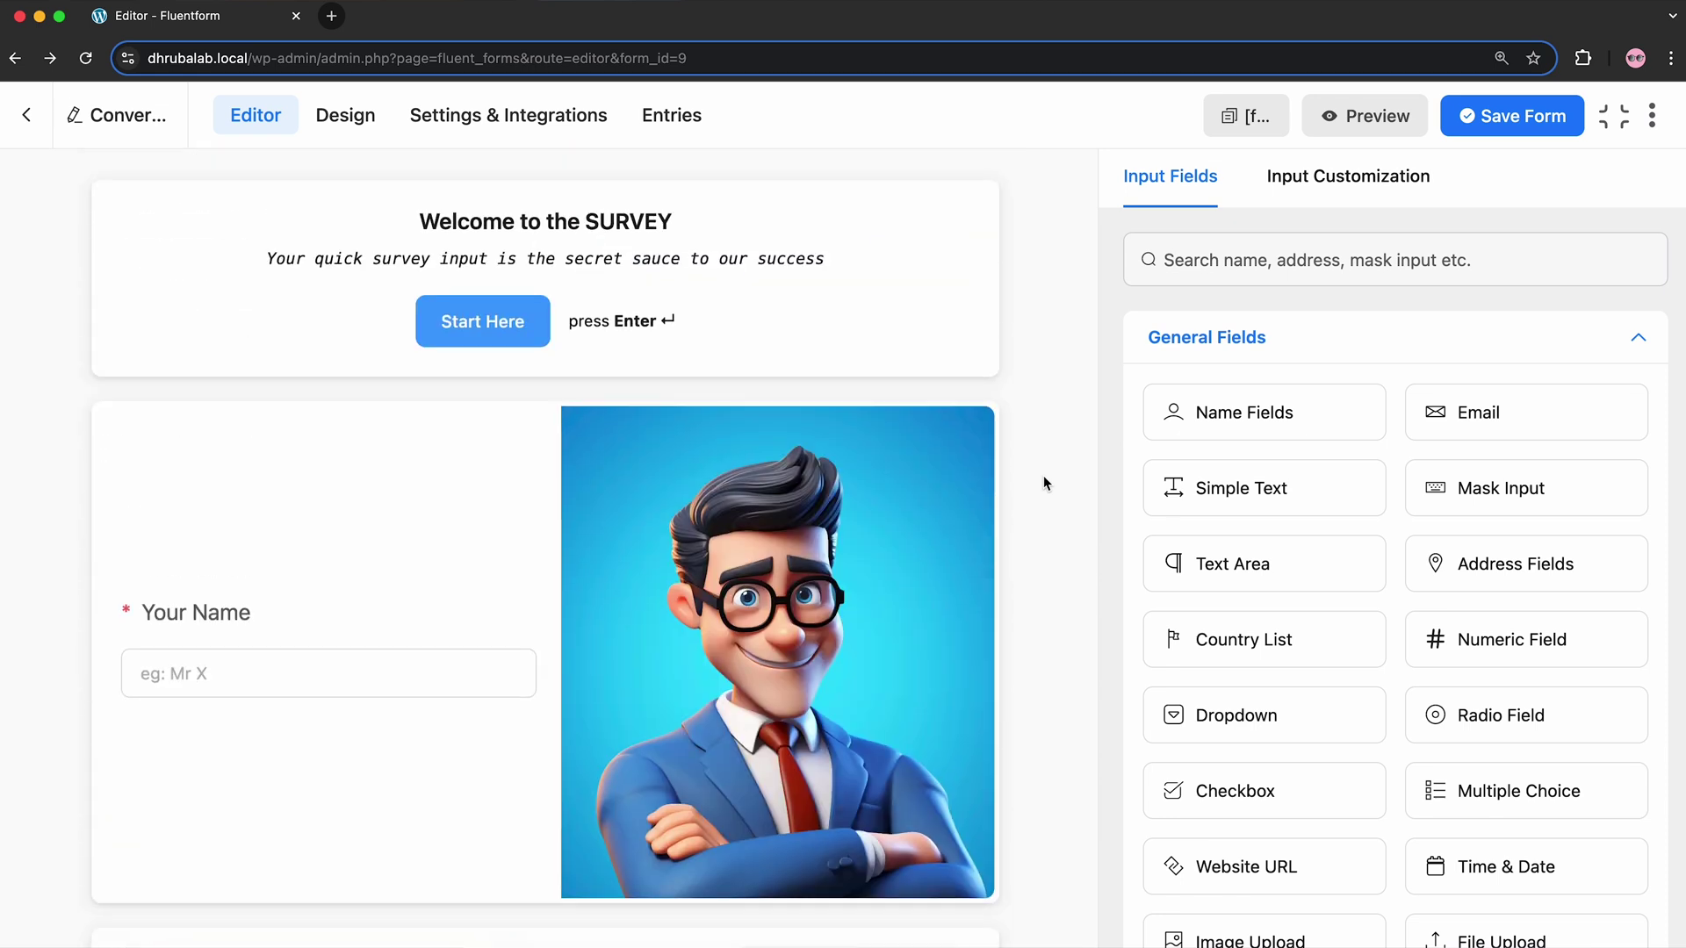
left_click(555, 115)
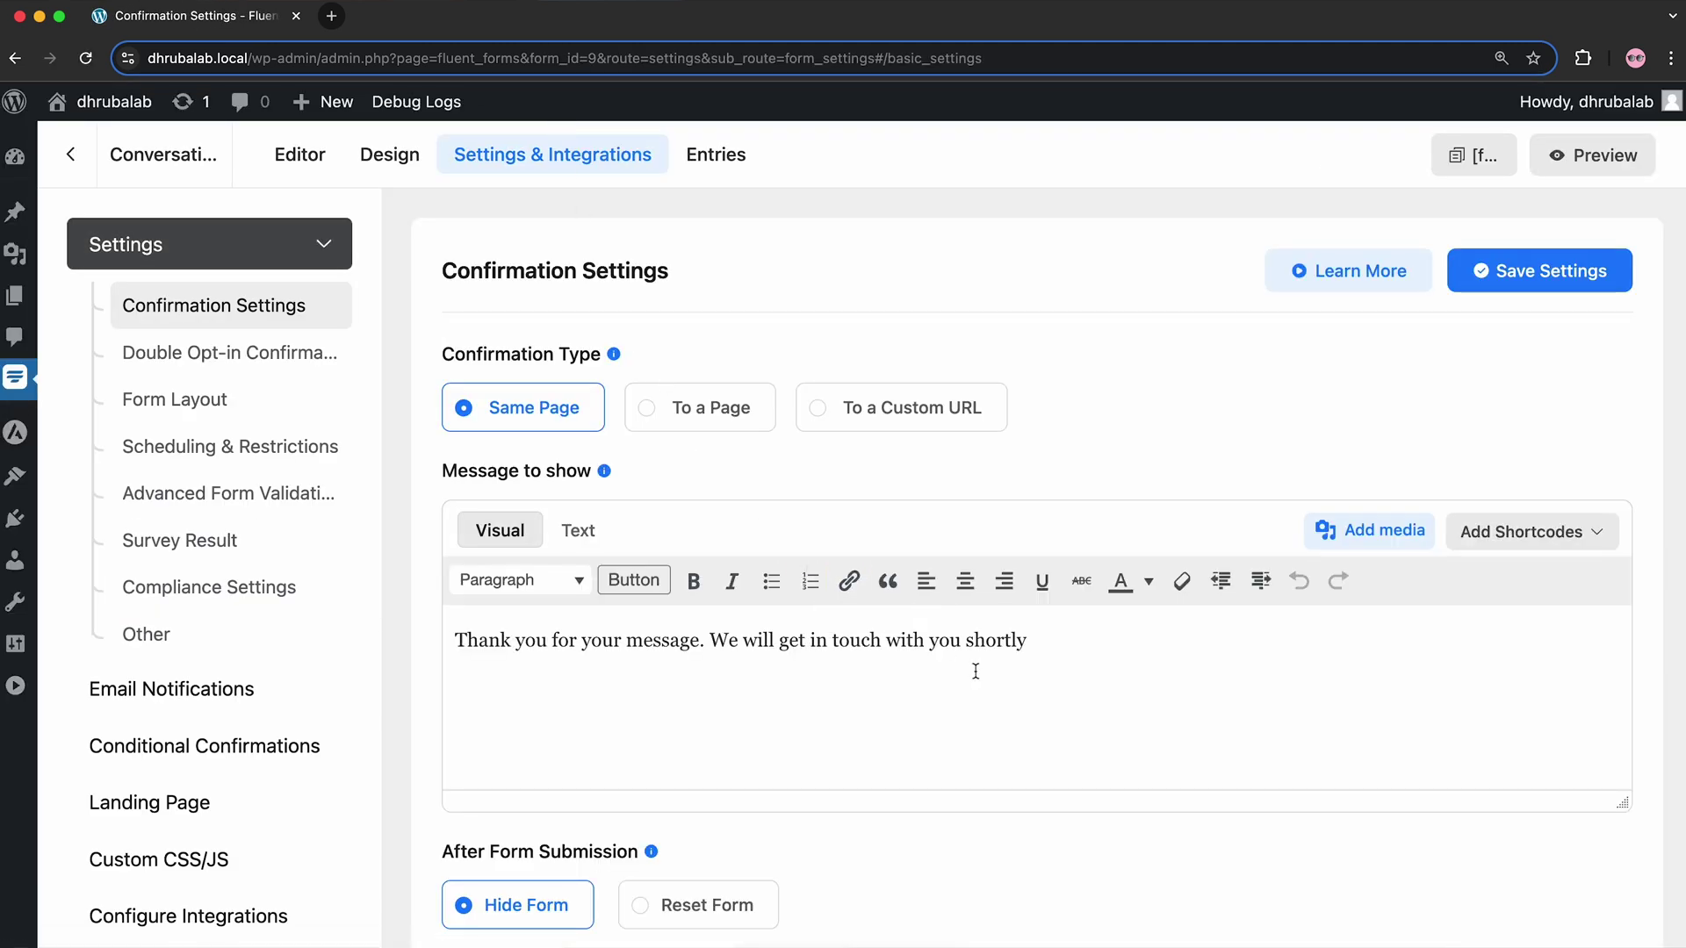
scroll(975, 671, "down", 15)
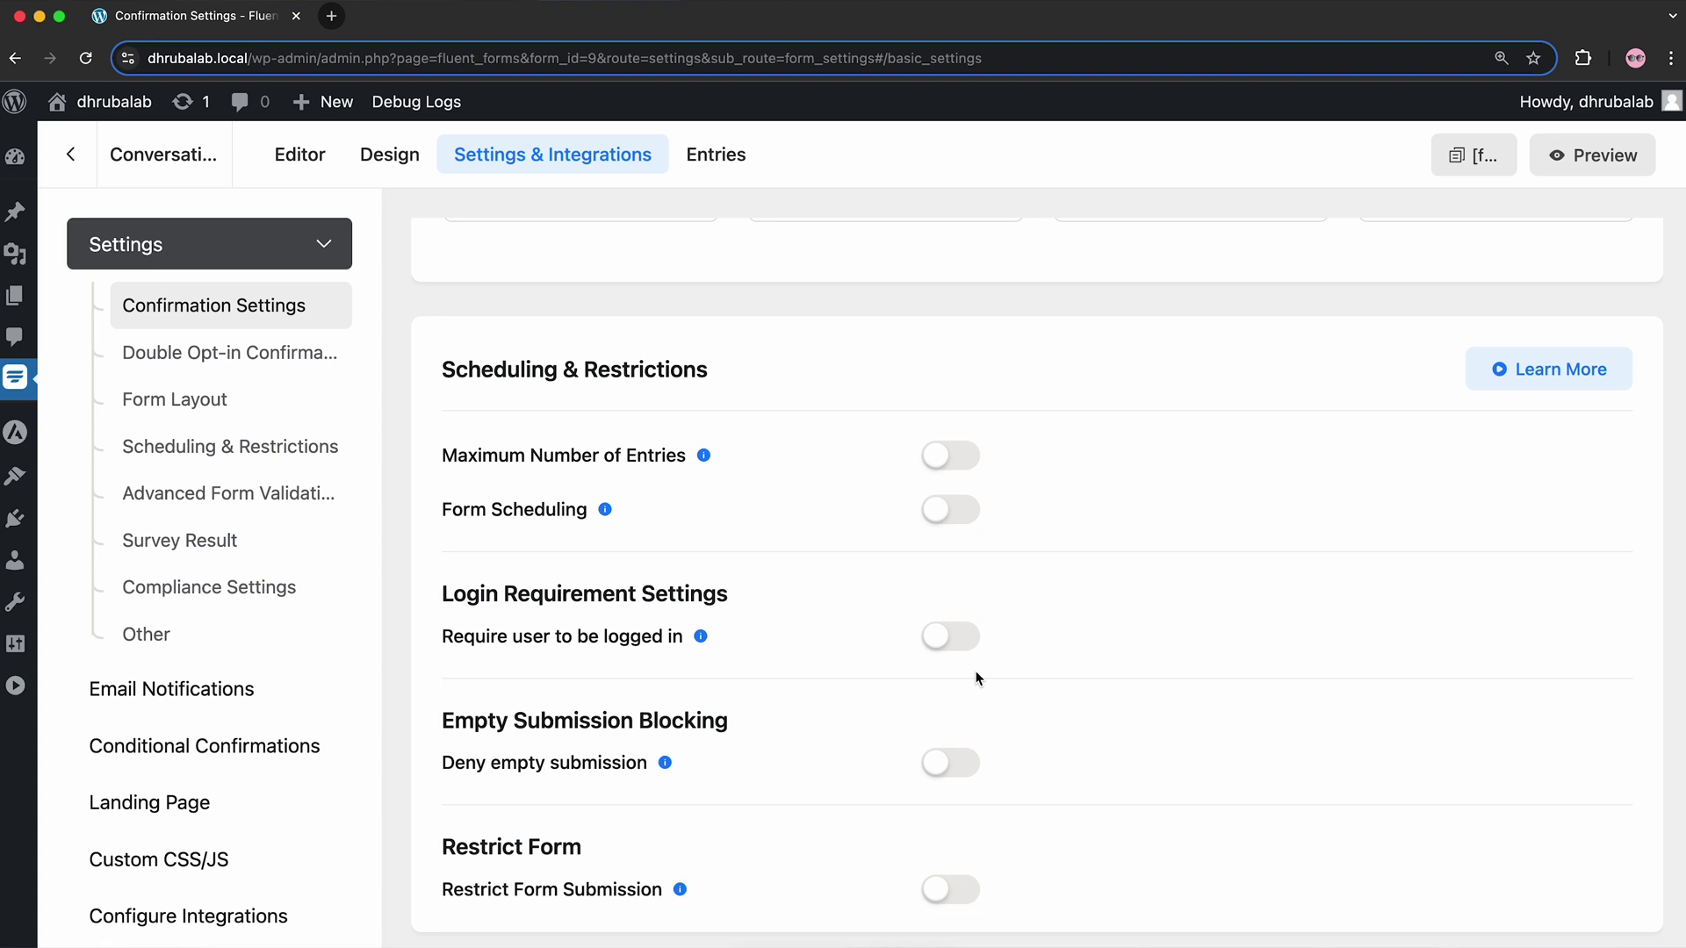
scroll(976, 676, "down", 12)
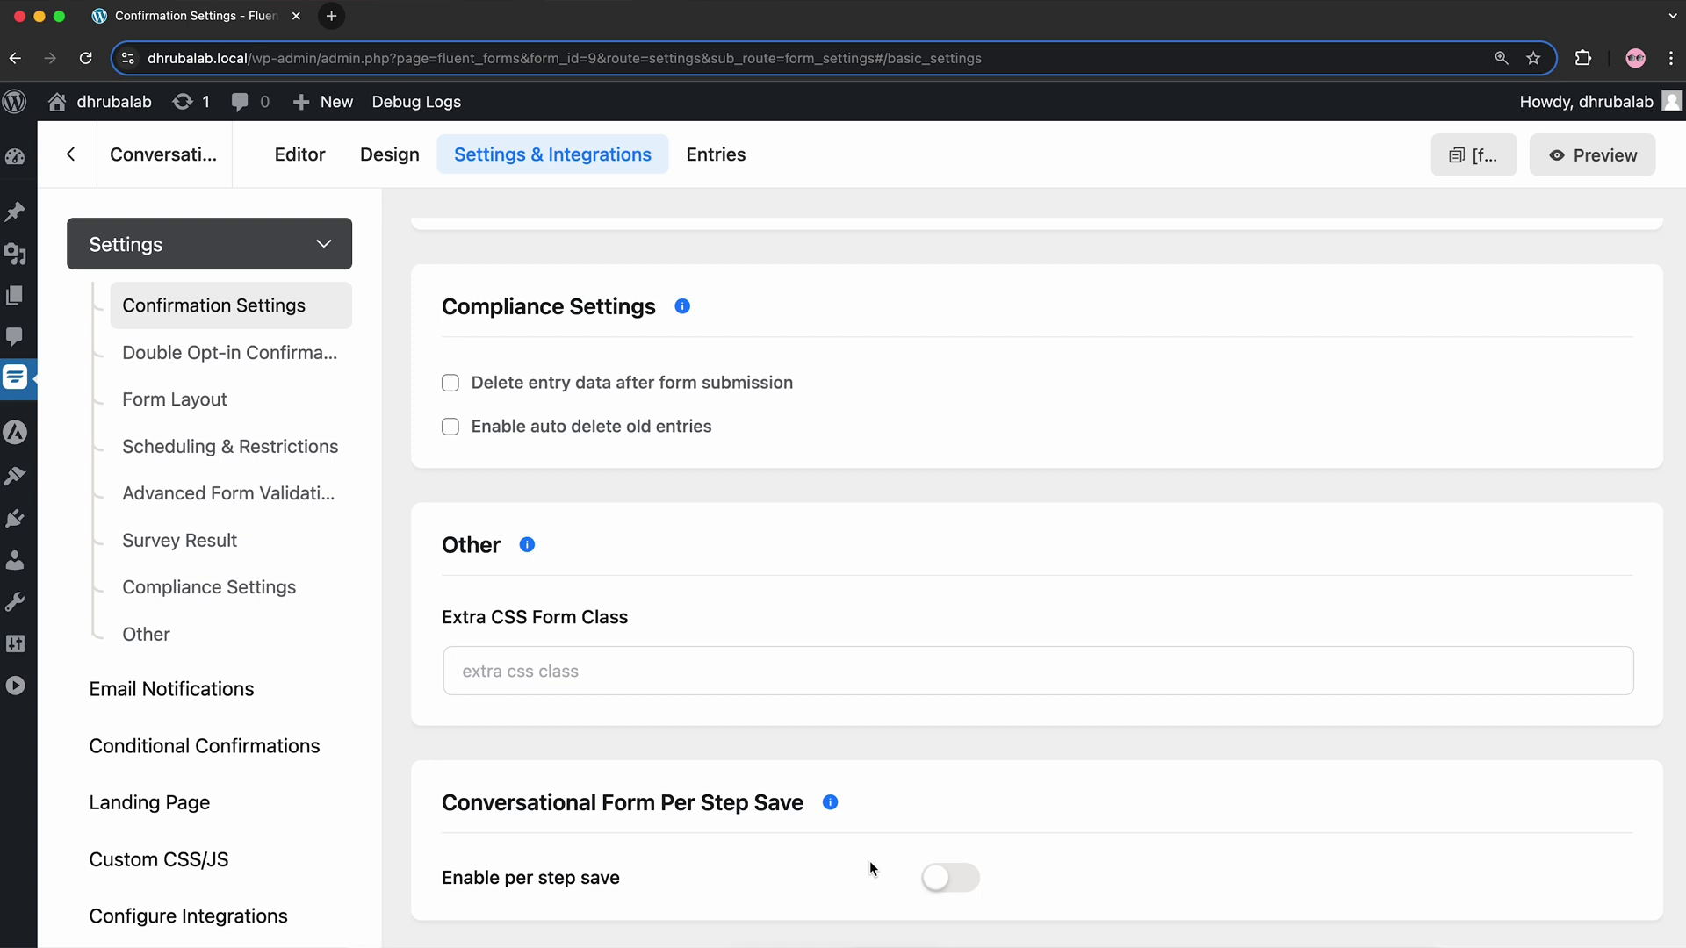
left_click(942, 889)
scroll(942, 889, "down", 1)
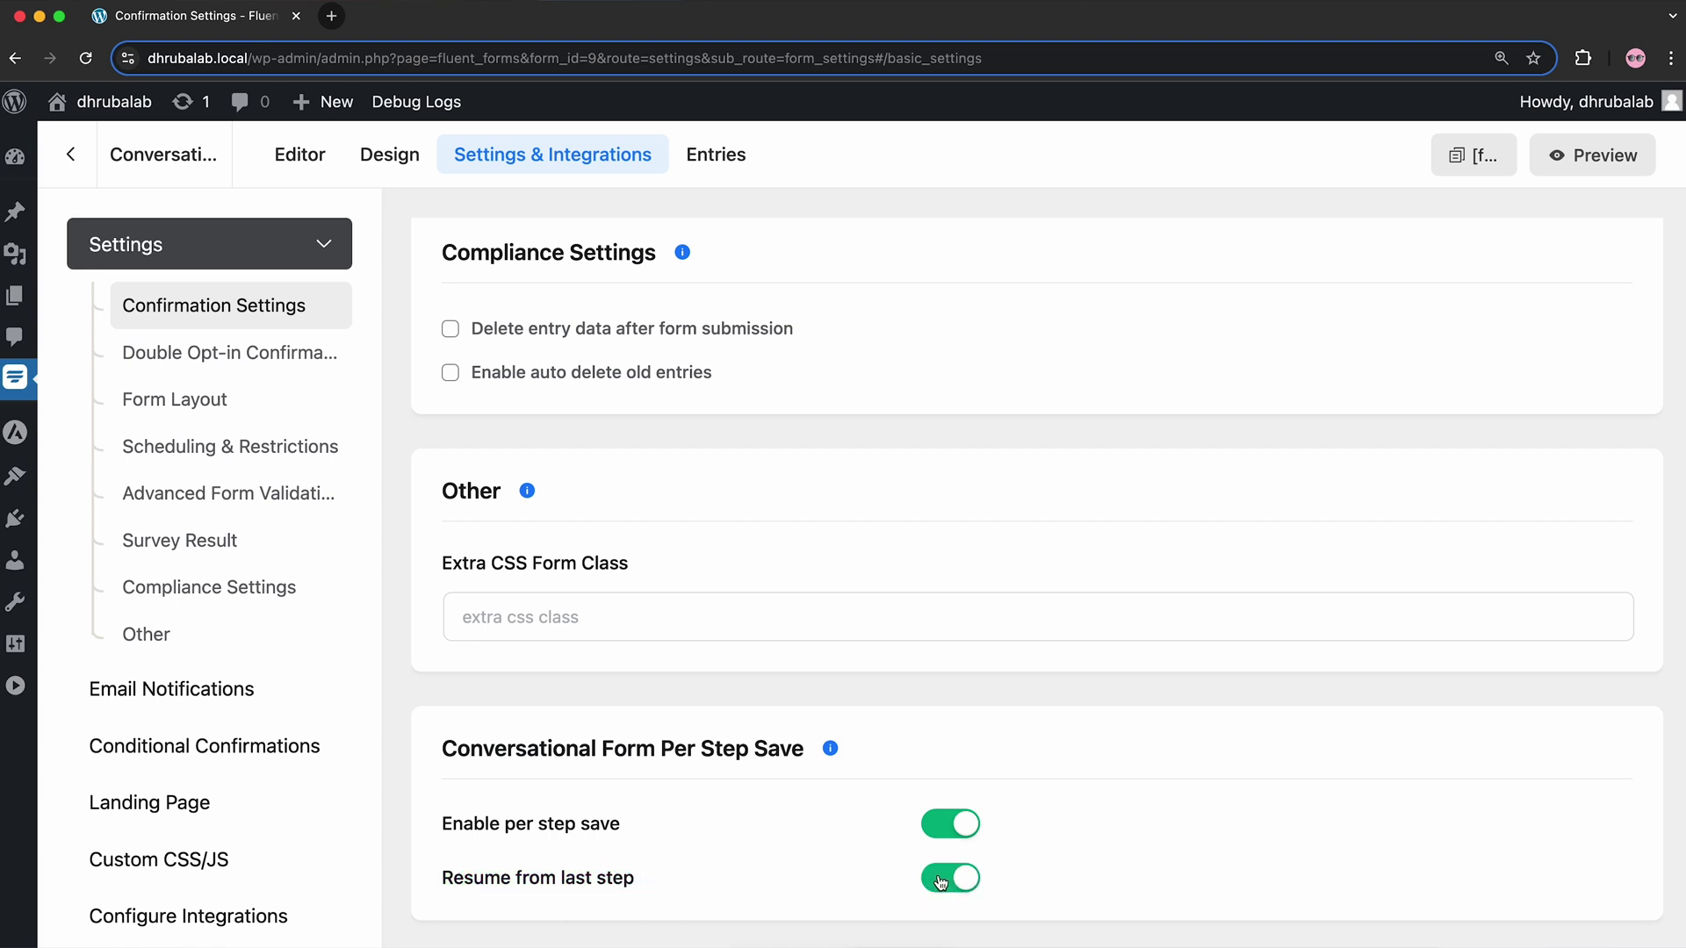
scroll(939, 881, "up", 20)
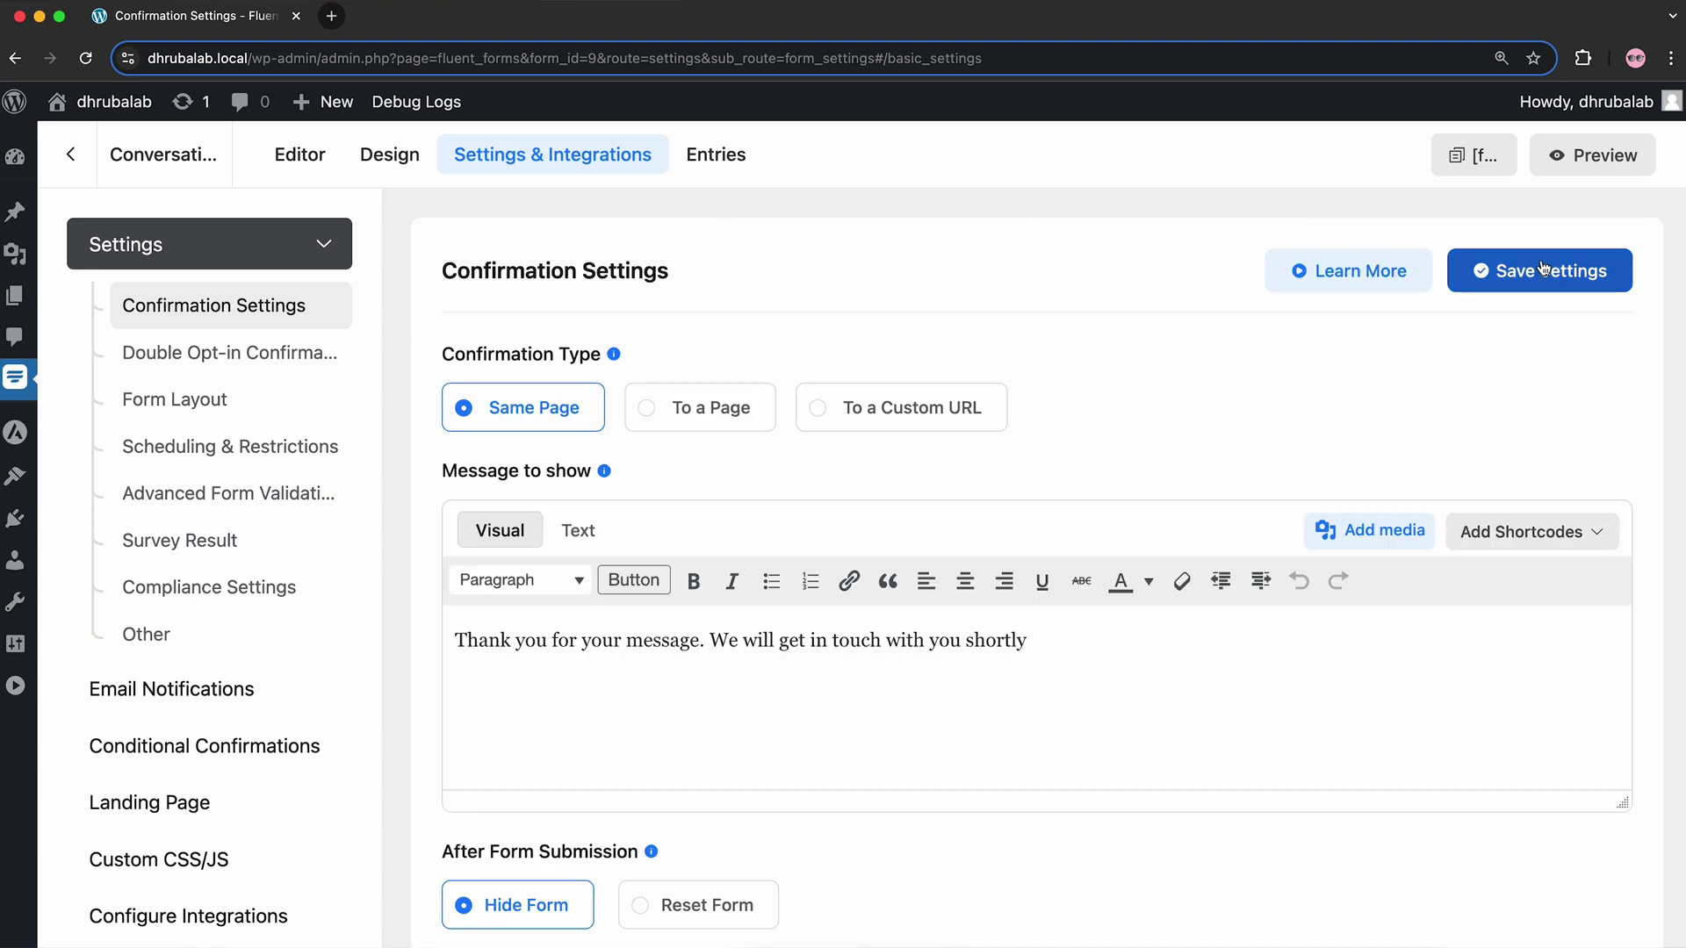
Step: Save the settings and preview the survey, answering 'Mr' up to question 4
left_click(1542, 268)
left_click(1559, 156)
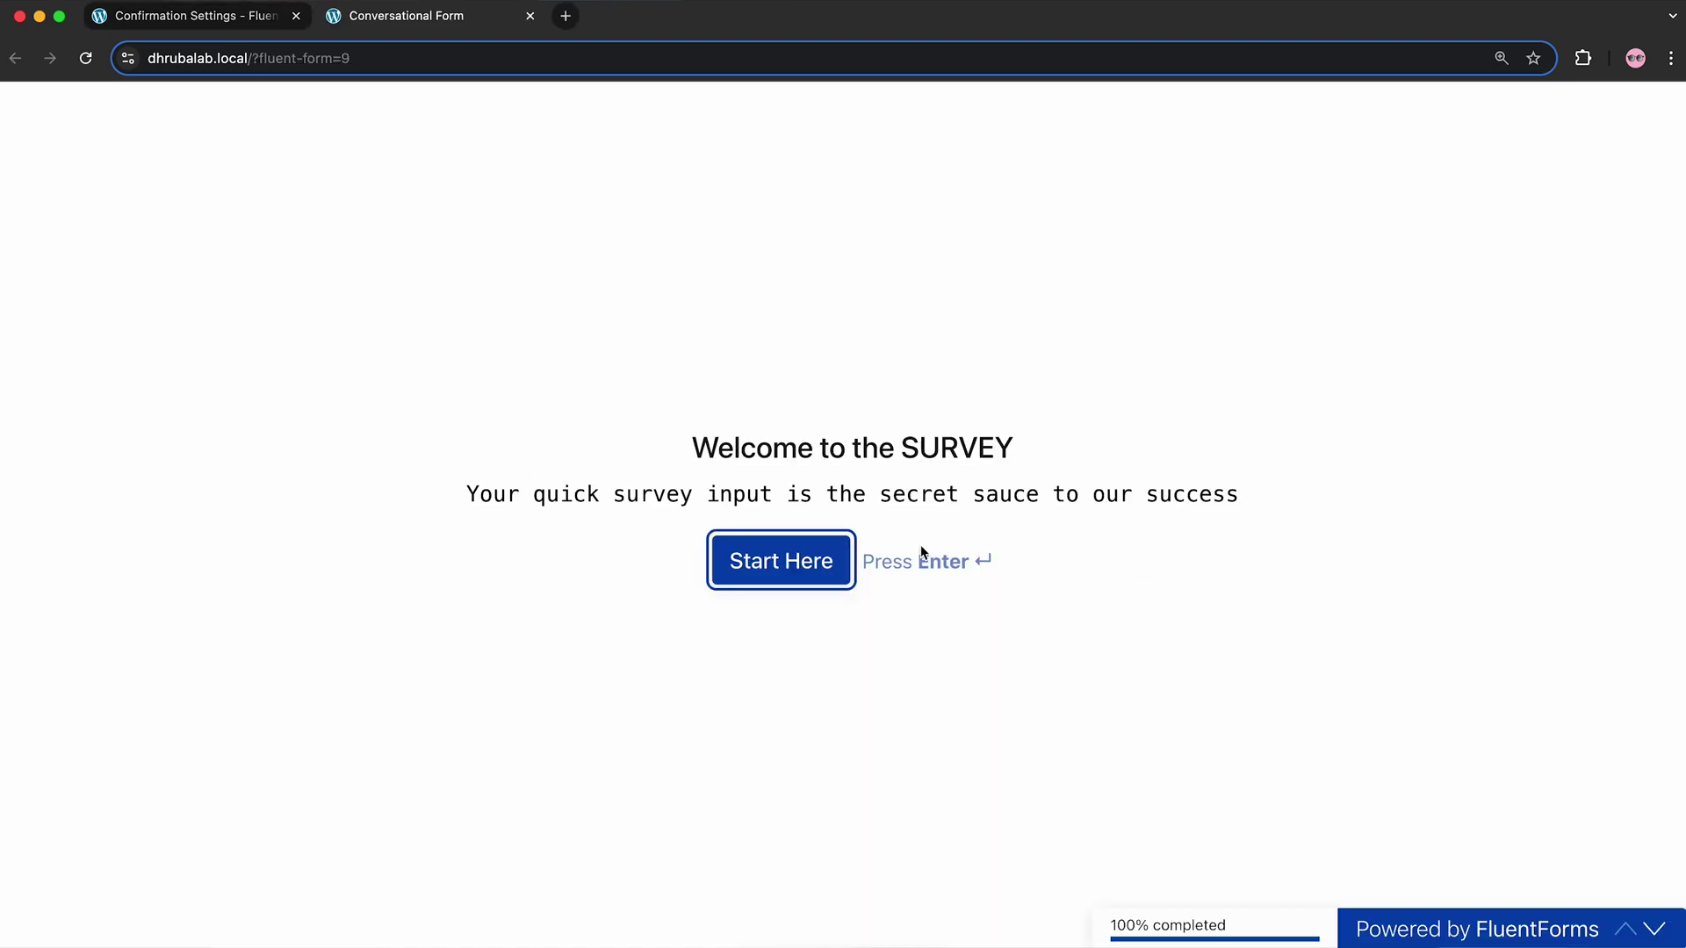
left_click(791, 559)
type("Mr")
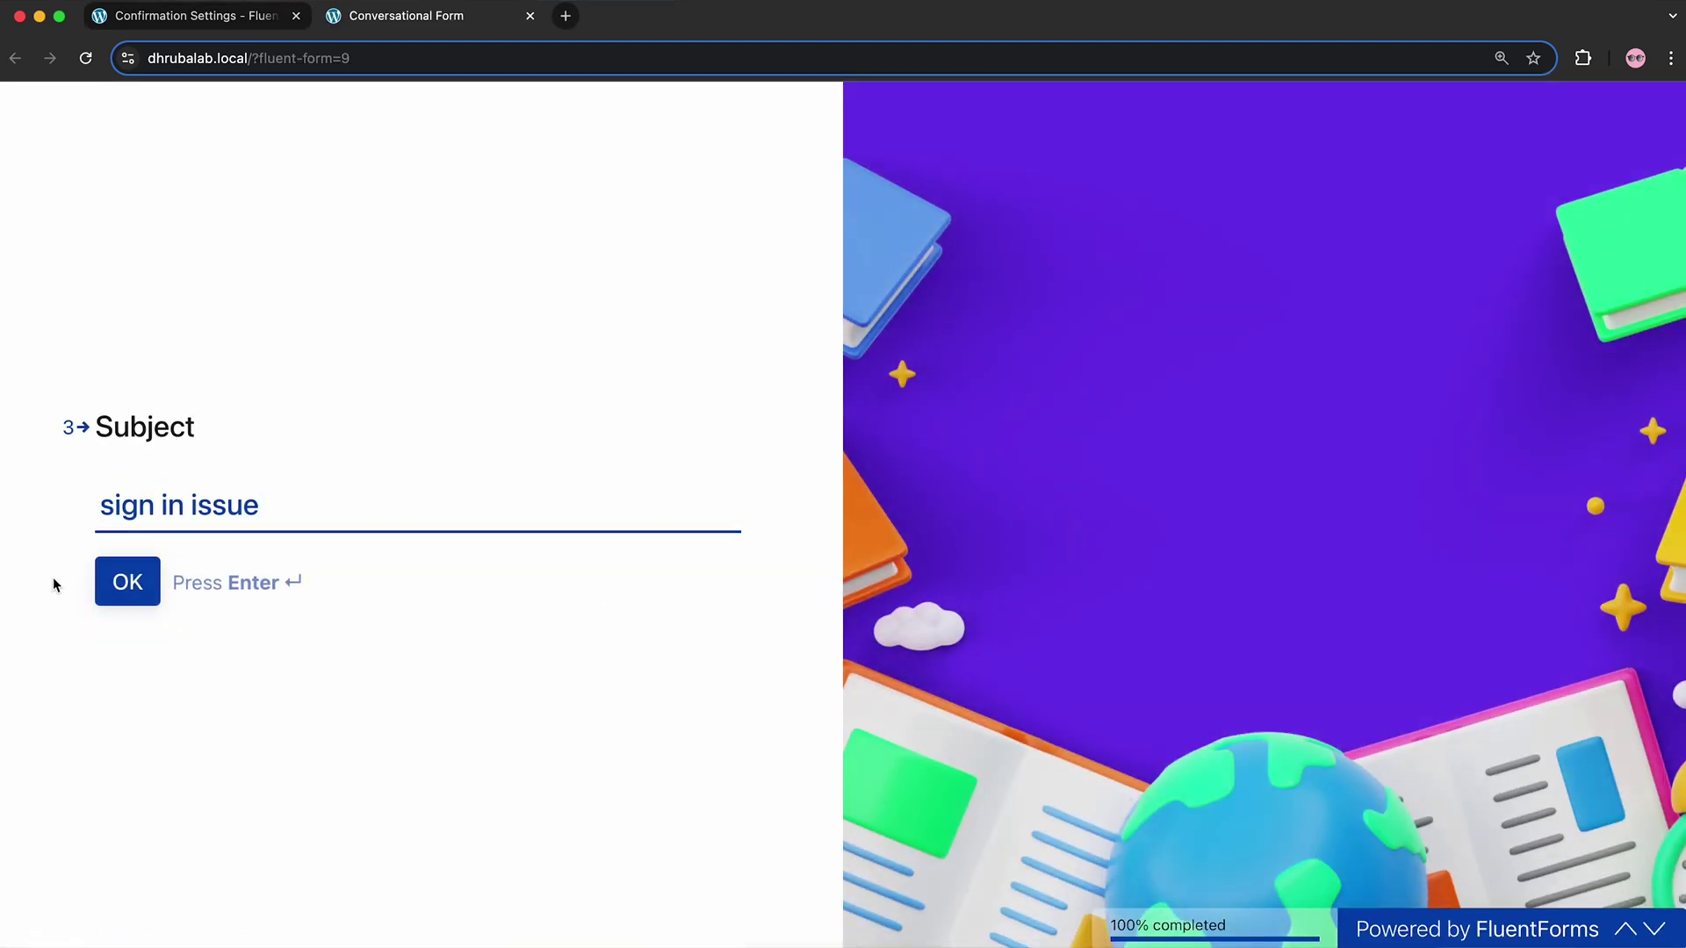
left_click(127, 583)
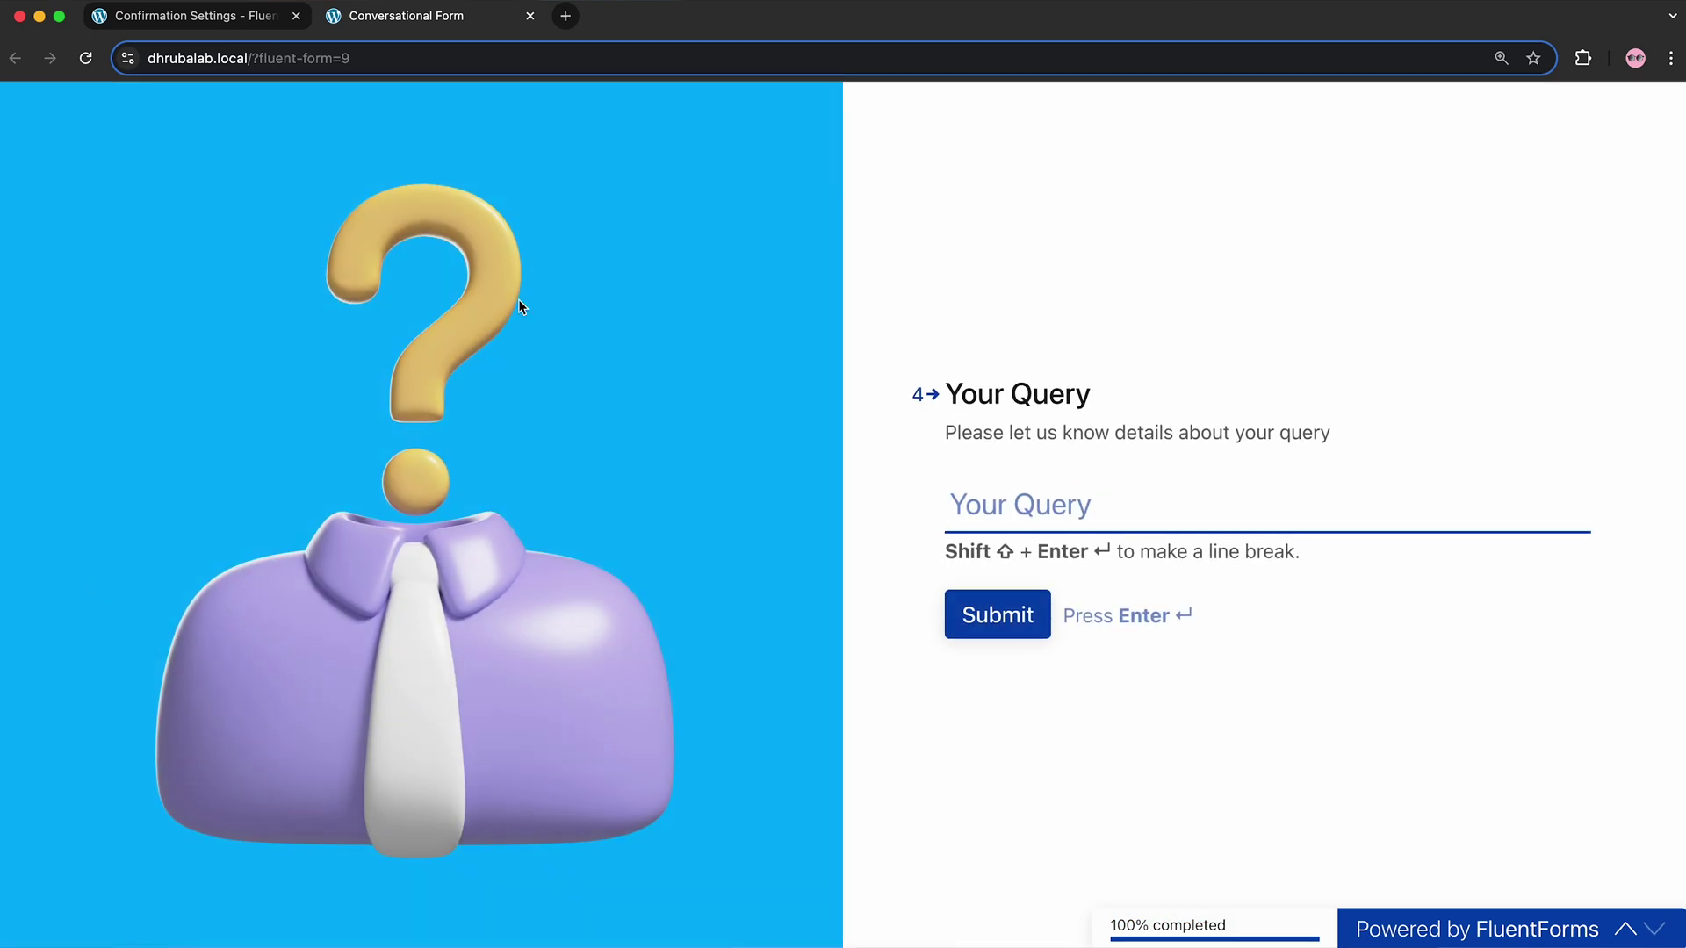
Step: Load the survey's preview URL in a new browser tab to confirm it resumes at Your Query
left_click(316, 58)
key("super+c")
key("super+t")
key("super+v")
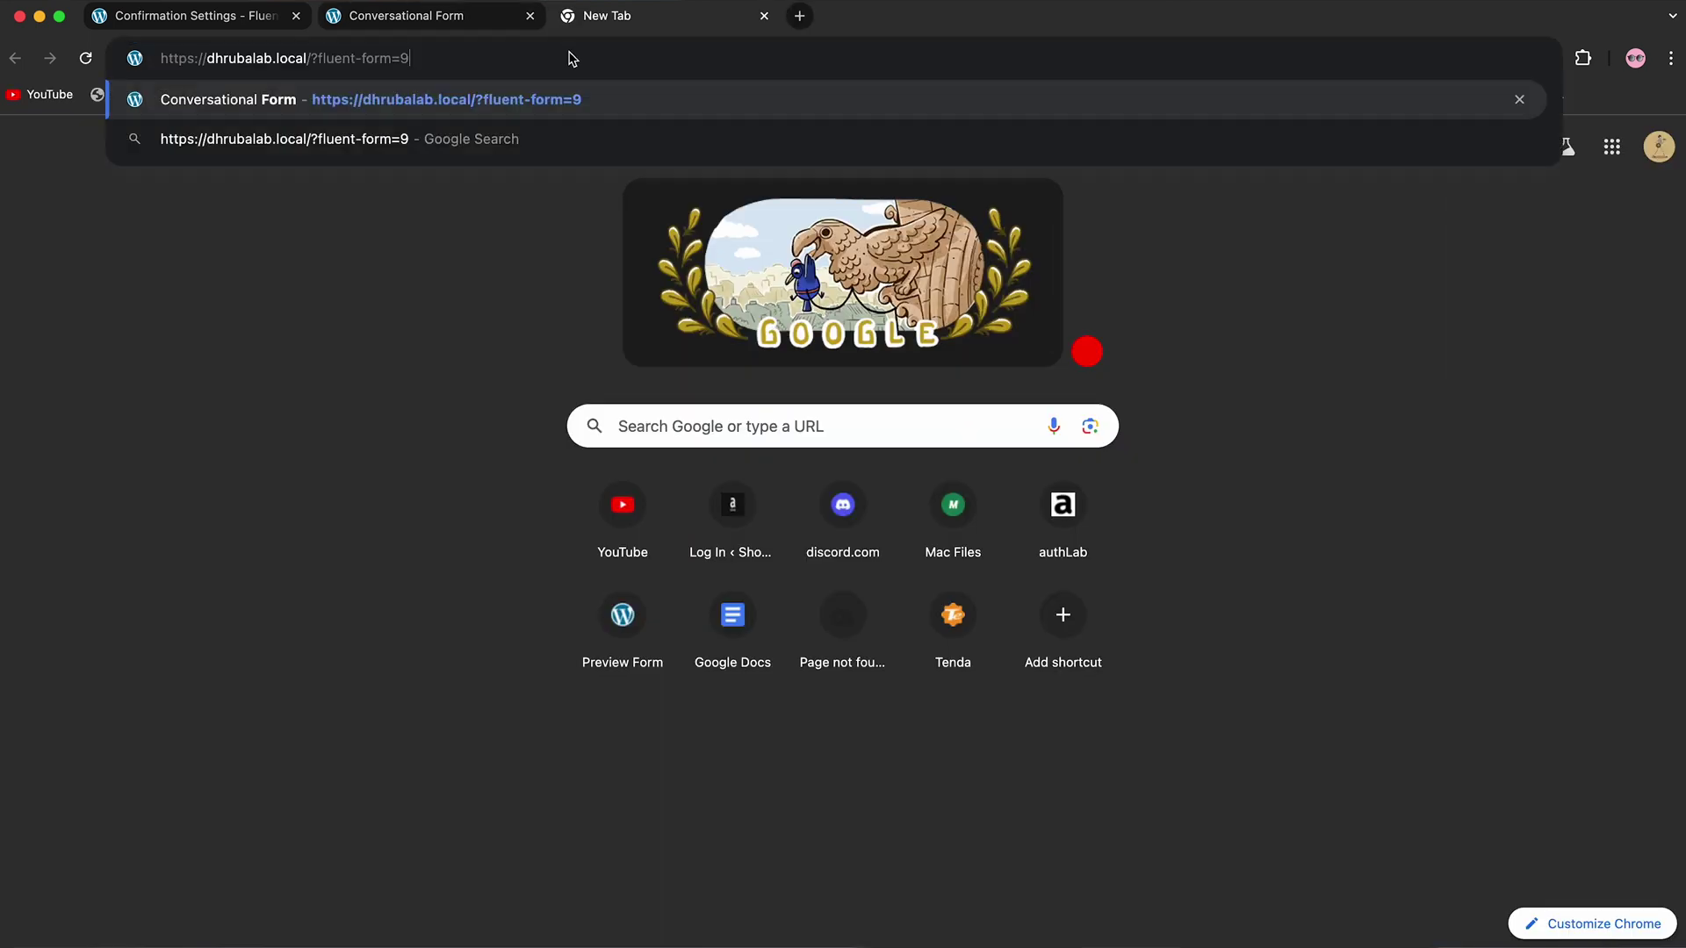
key("Return")
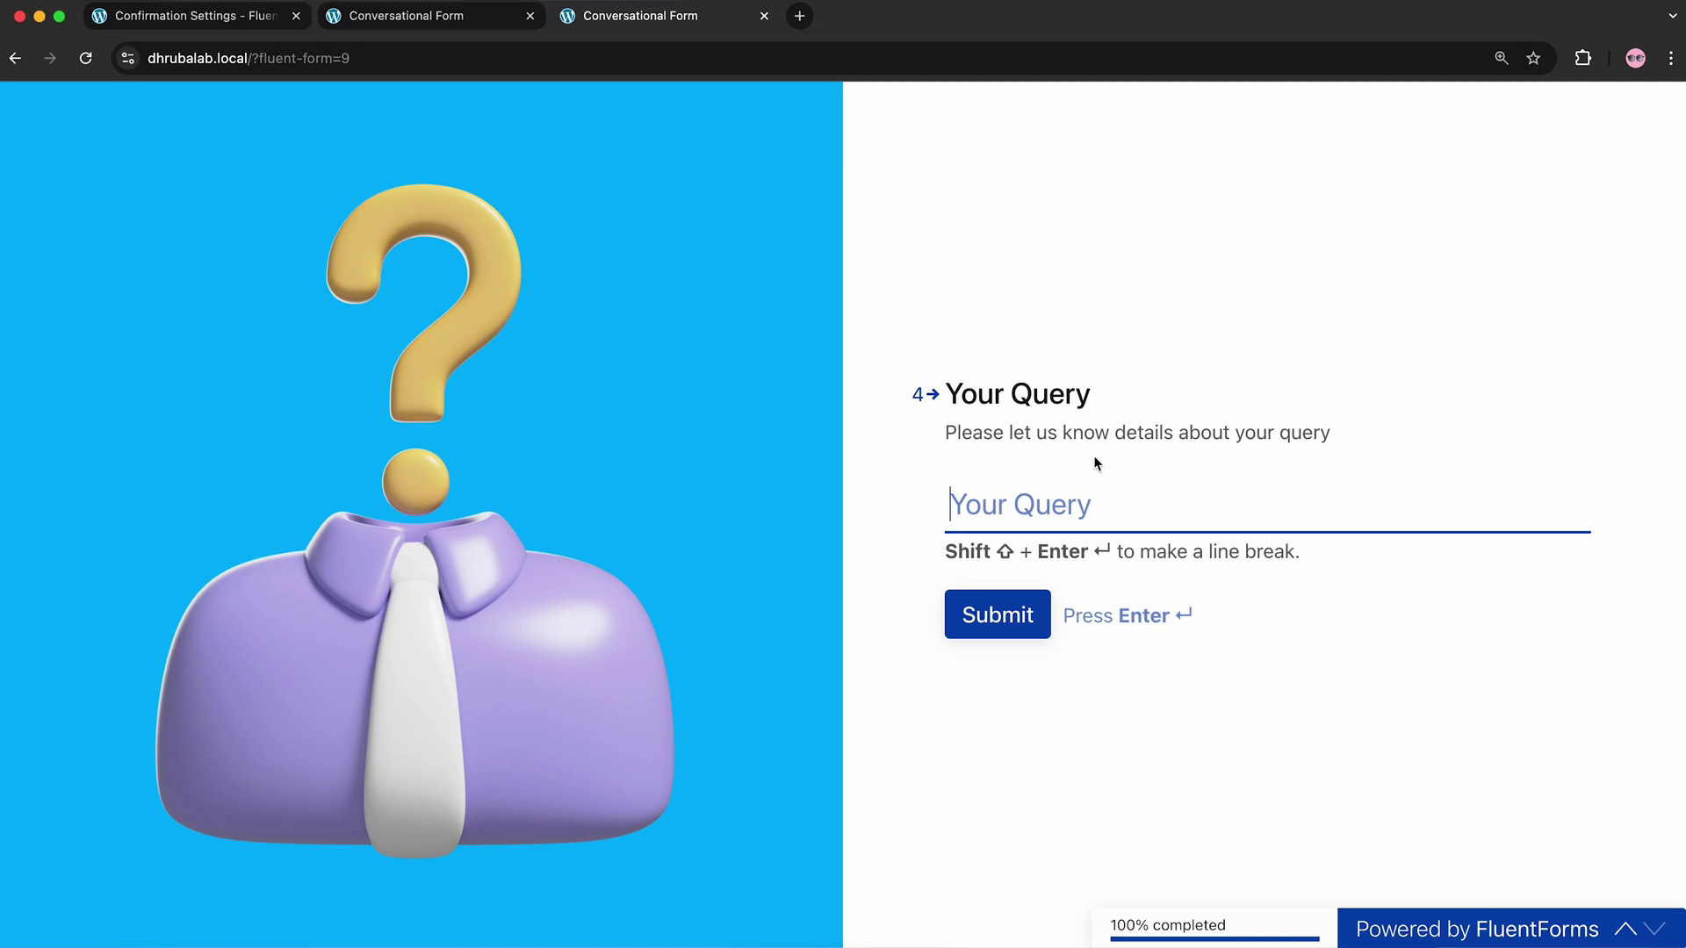
type("si")
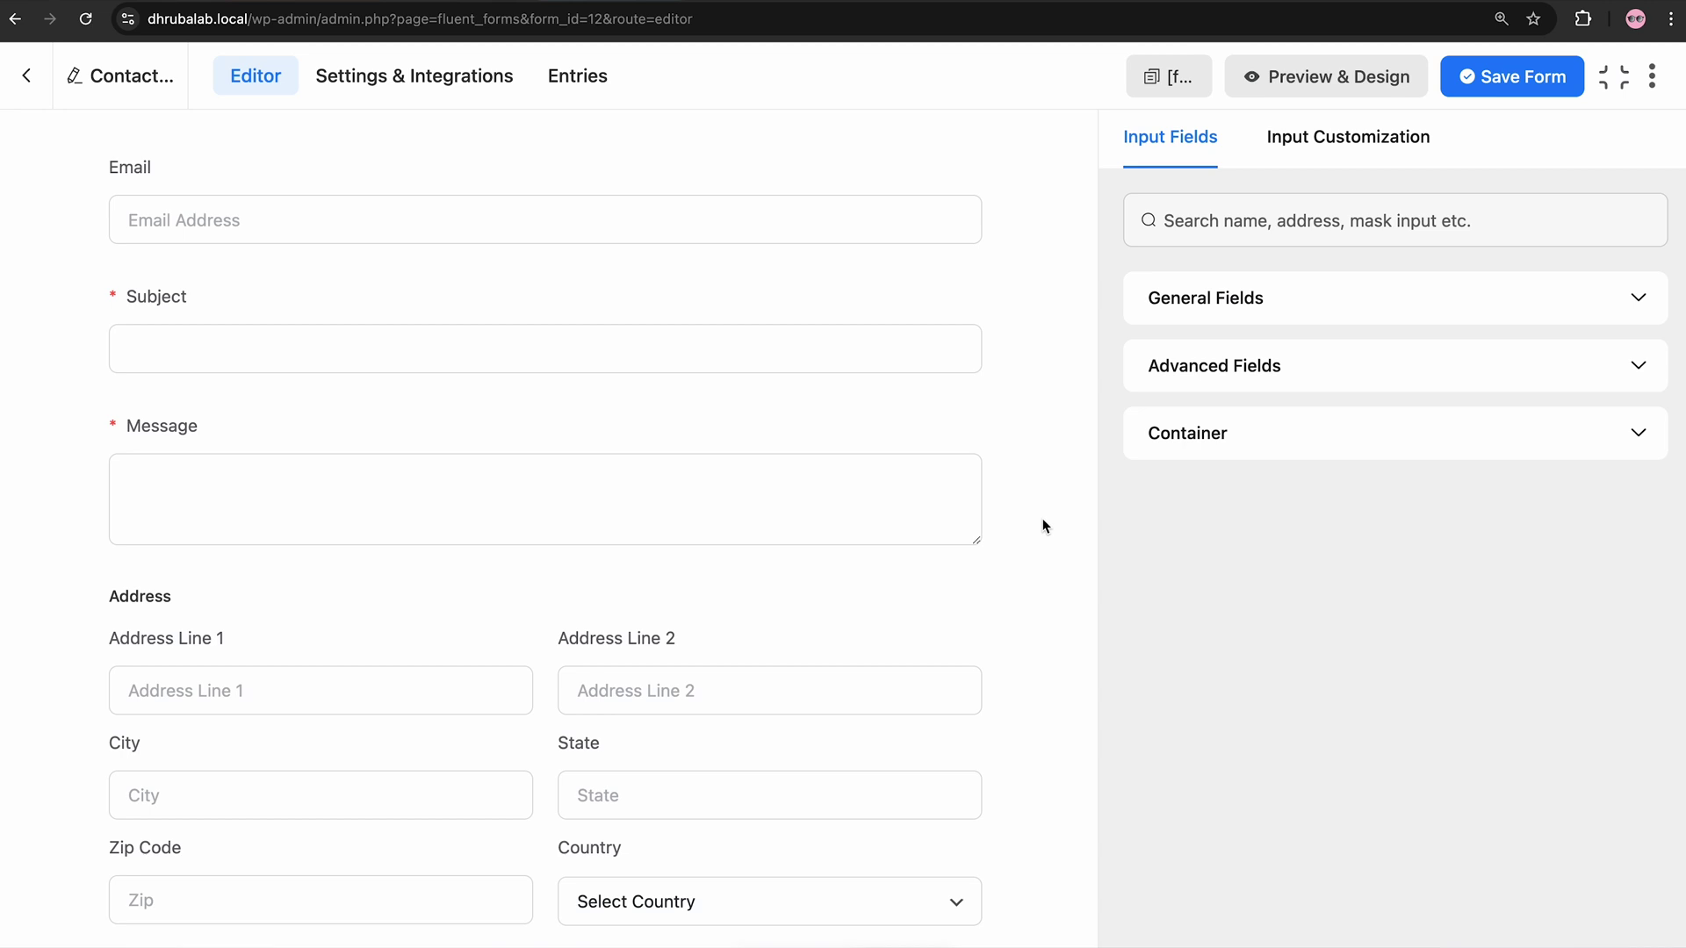
Step: Drag a Save & Resume field from Advanced Fields in below the Message box
left_click(1294, 377)
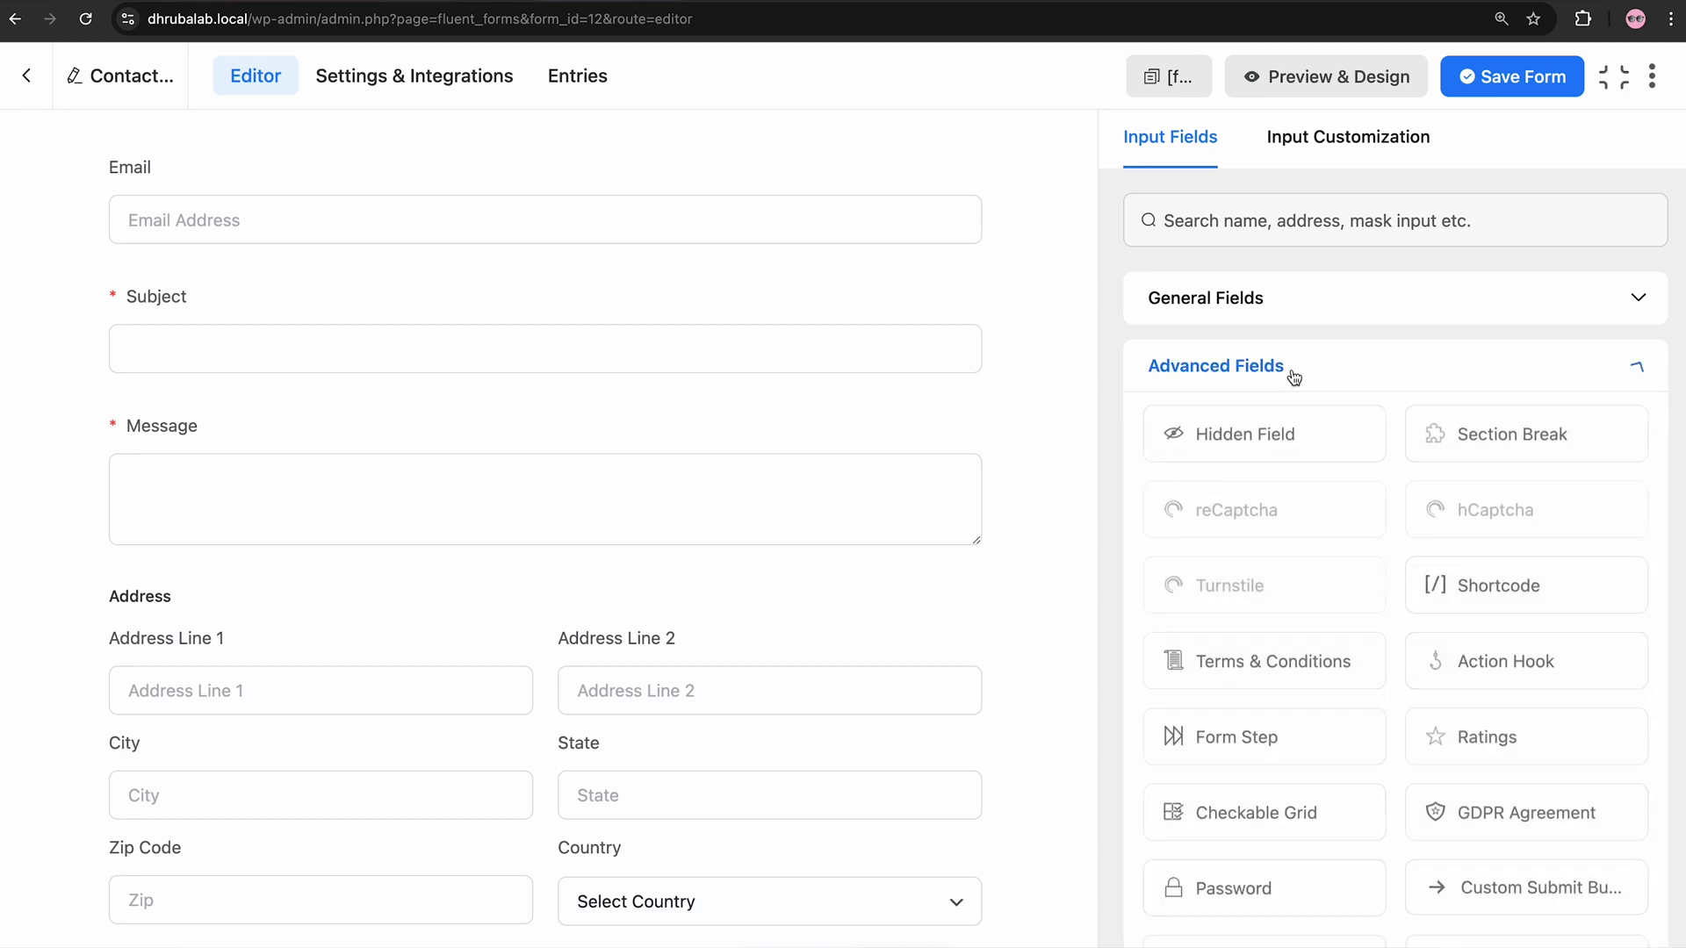
scroll(1297, 643, "down", 1)
scroll(1297, 643, "down", 5)
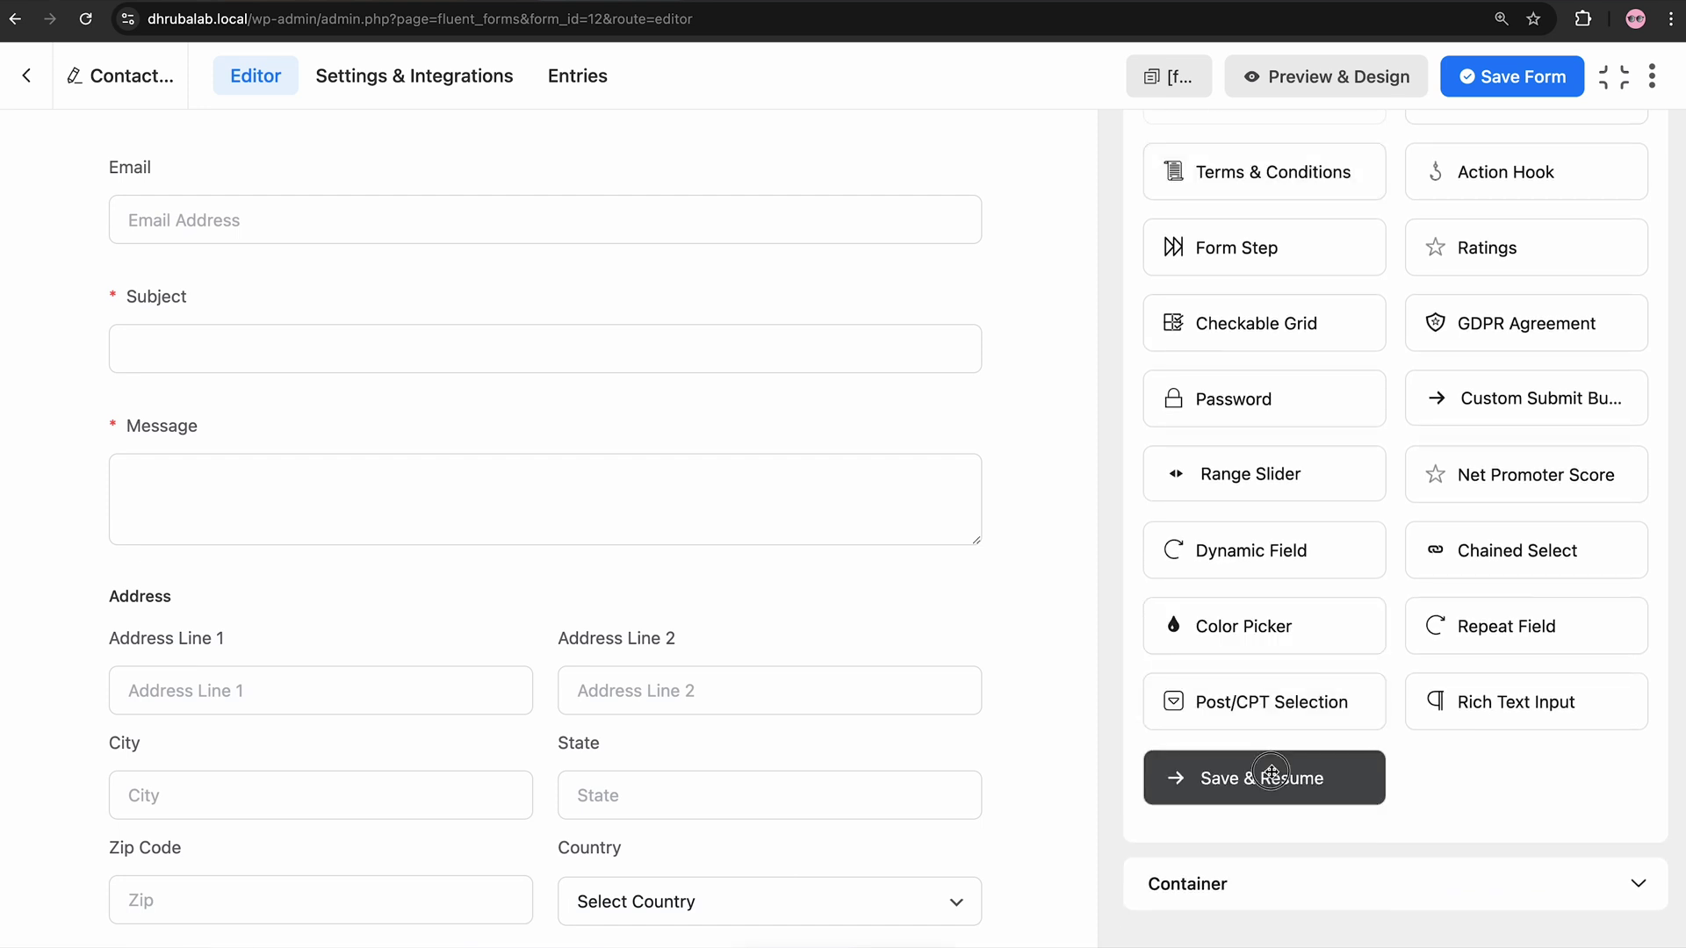
left_click_drag(1271, 773, 584, 637)
left_click(604, 627)
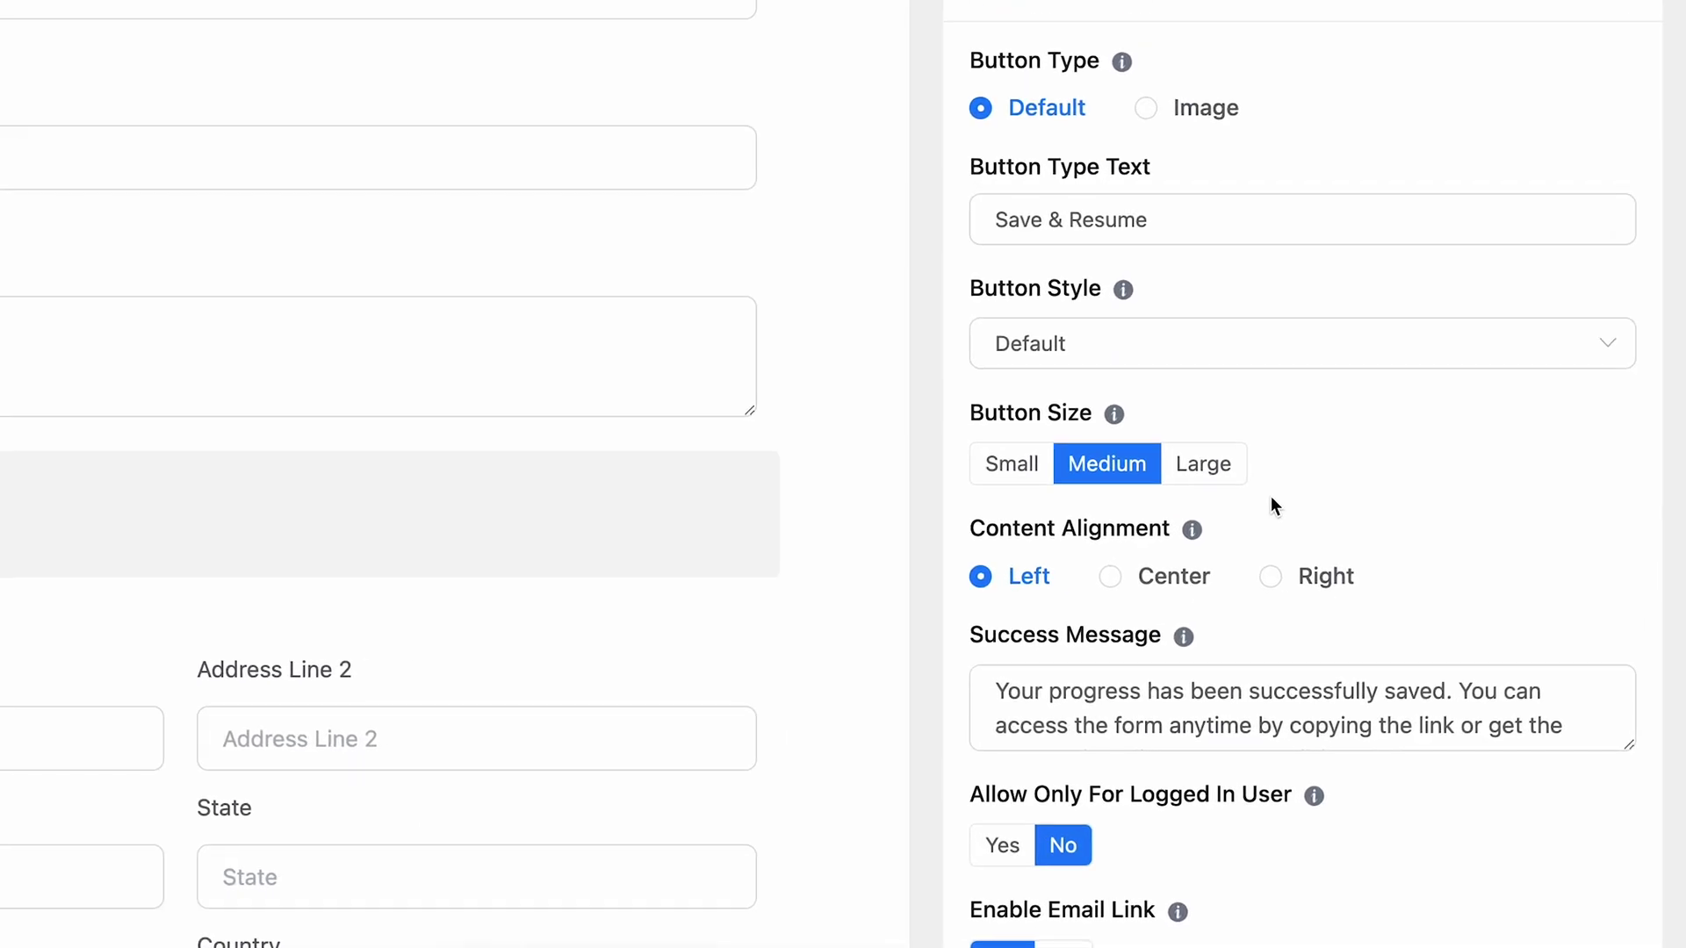
Step: Limit Save & Resume to logged-in users with success message 'Your progress has been successfully saved.'
scroll(1271, 500, "down", 3)
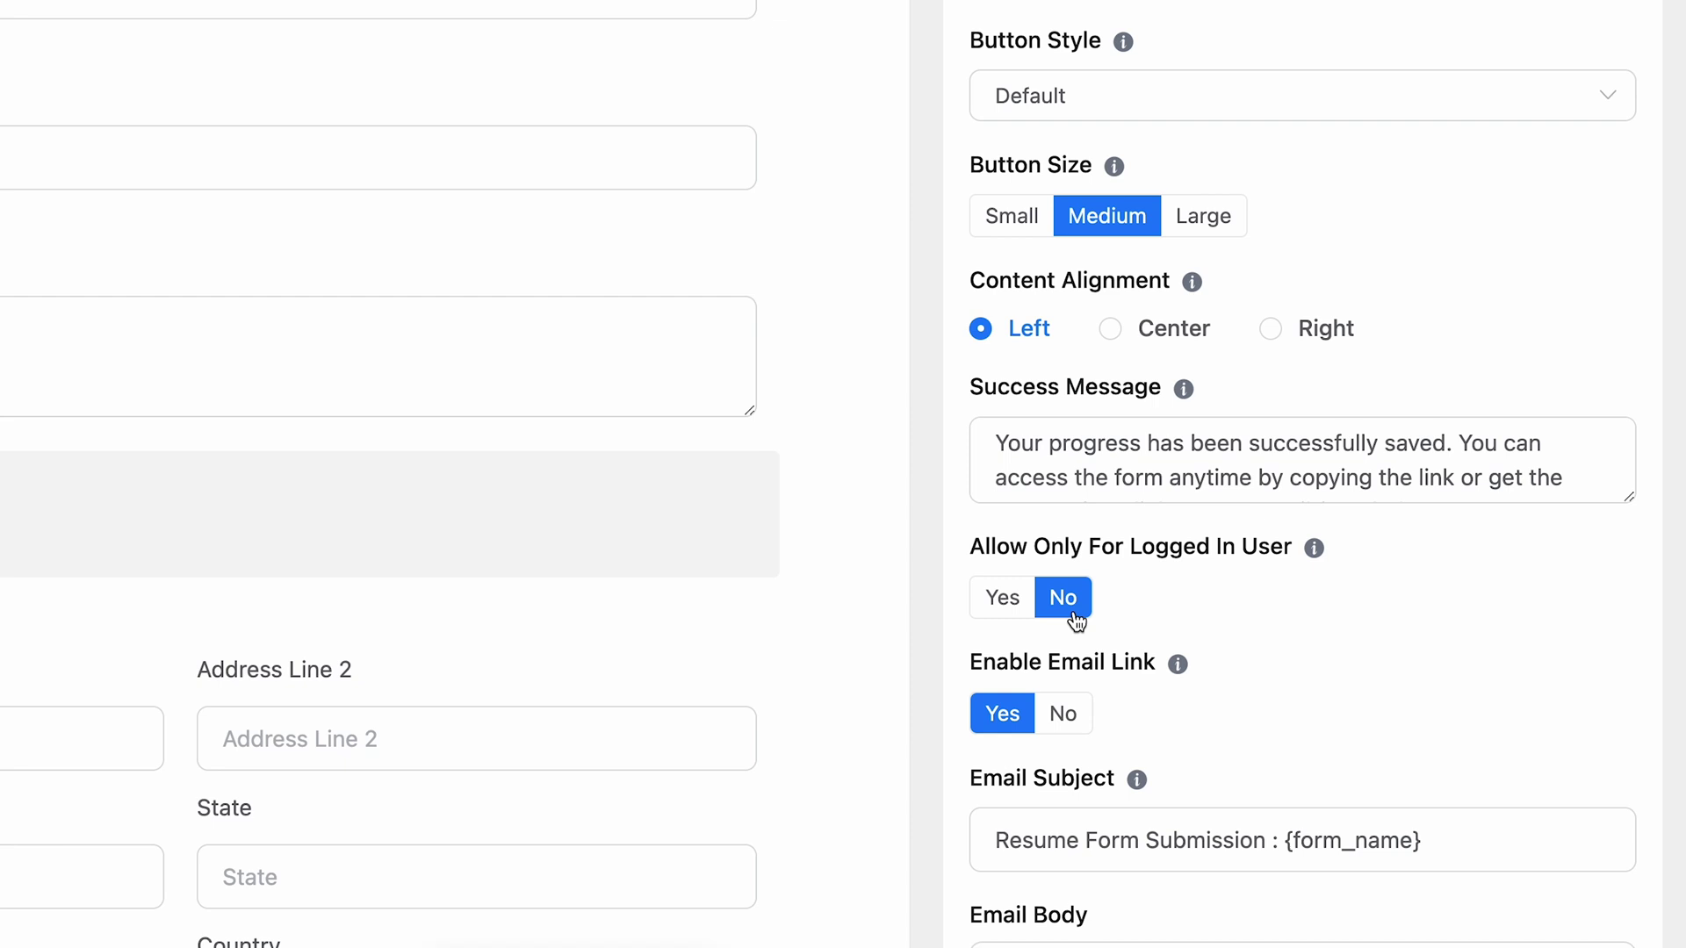
left_click(1001, 610)
triple_click(1255, 453)
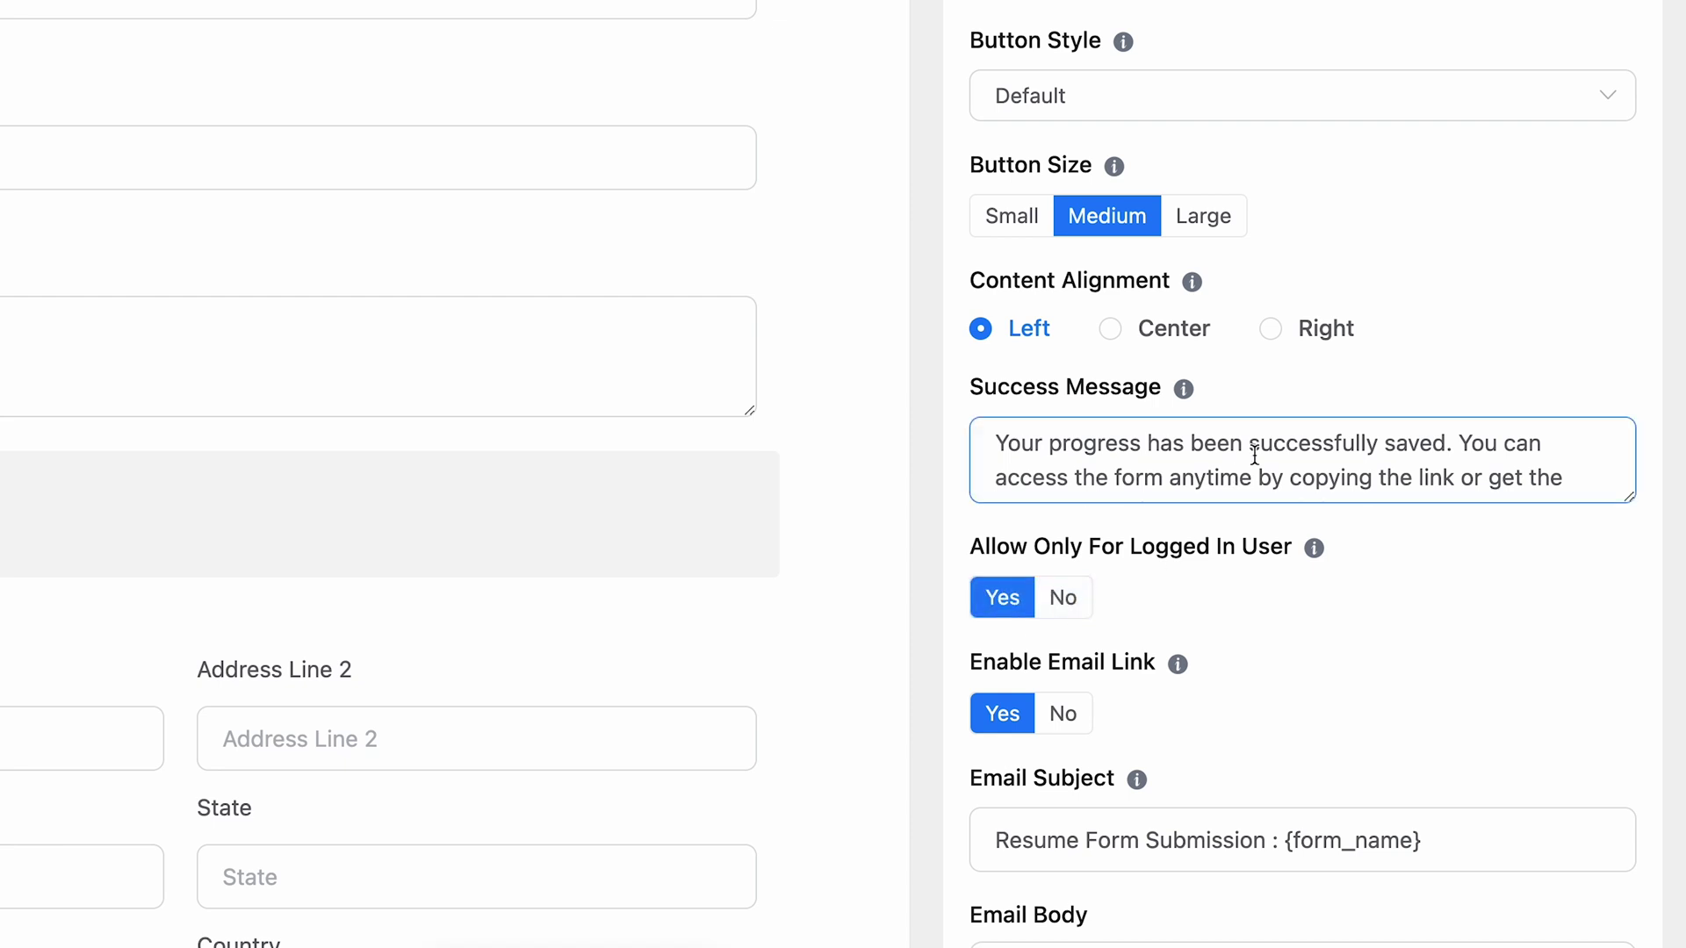
type("Your pro")
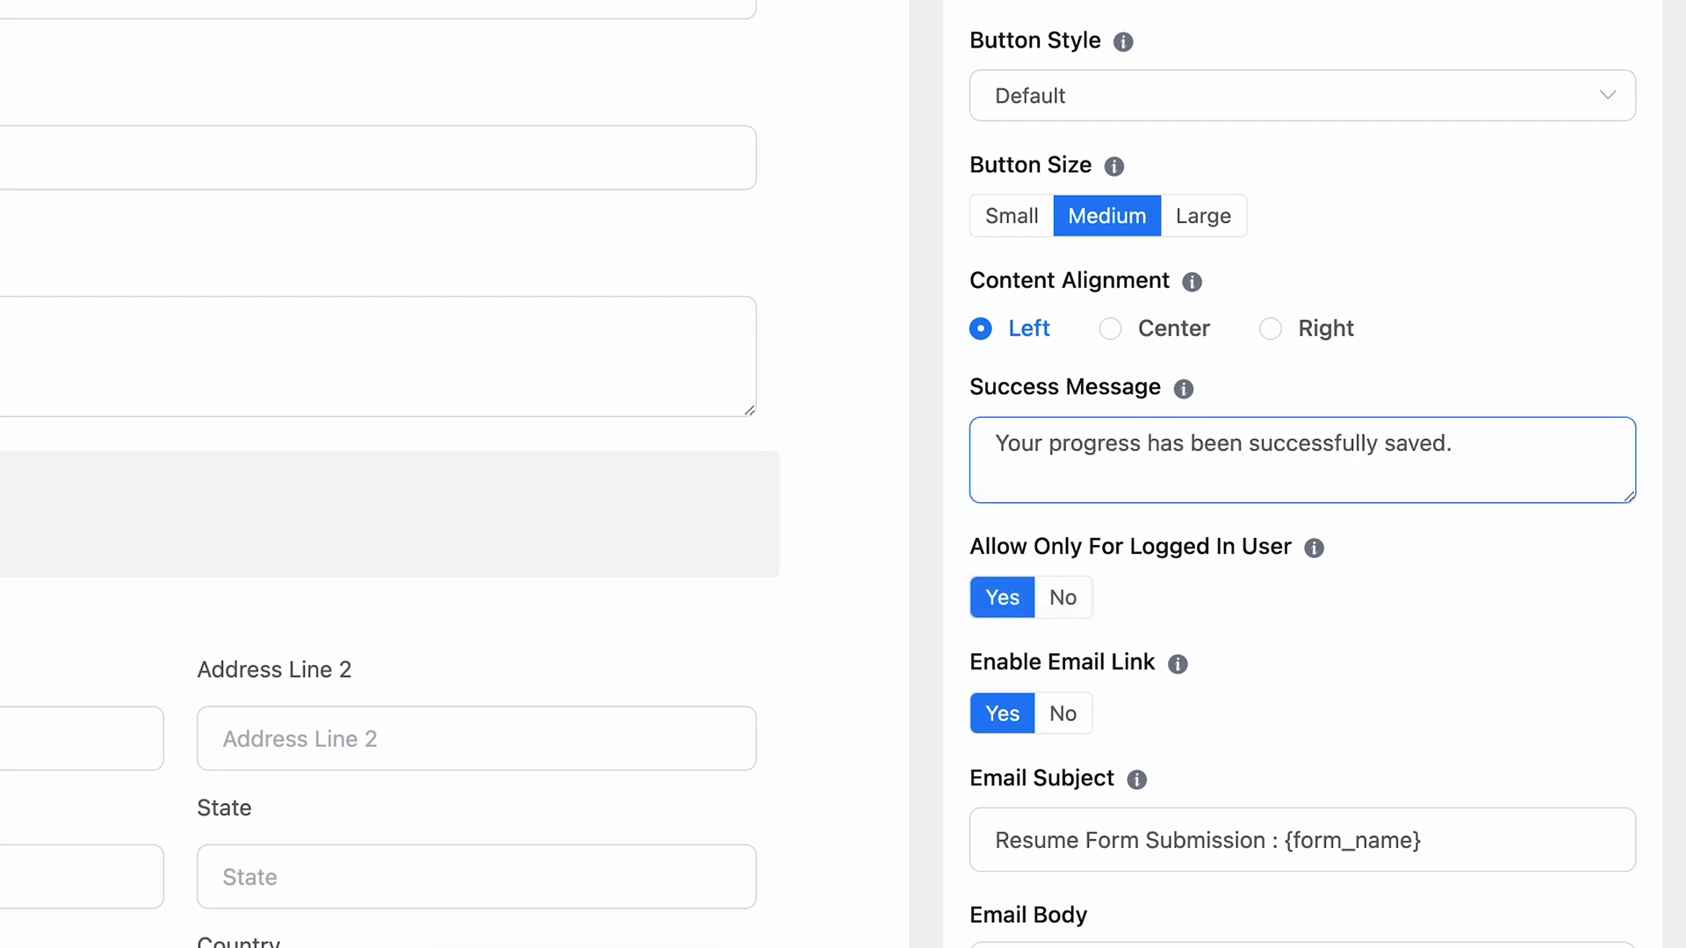
left_click(1064, 709)
left_click(1017, 729)
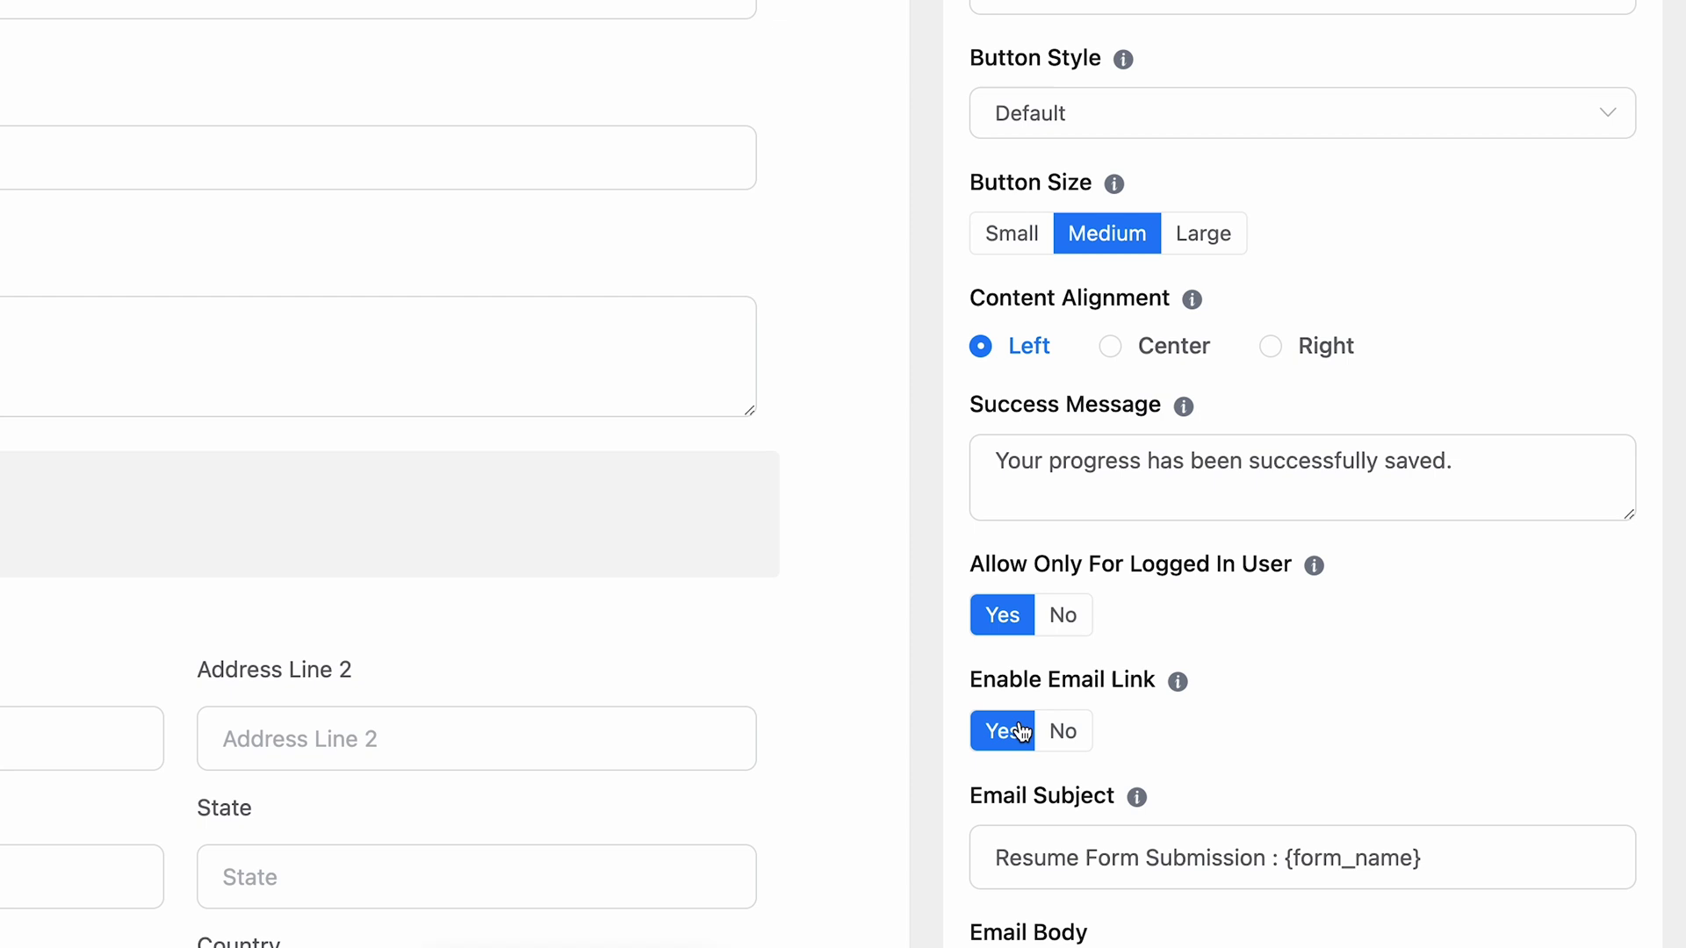
scroll(1019, 730, "down", 5)
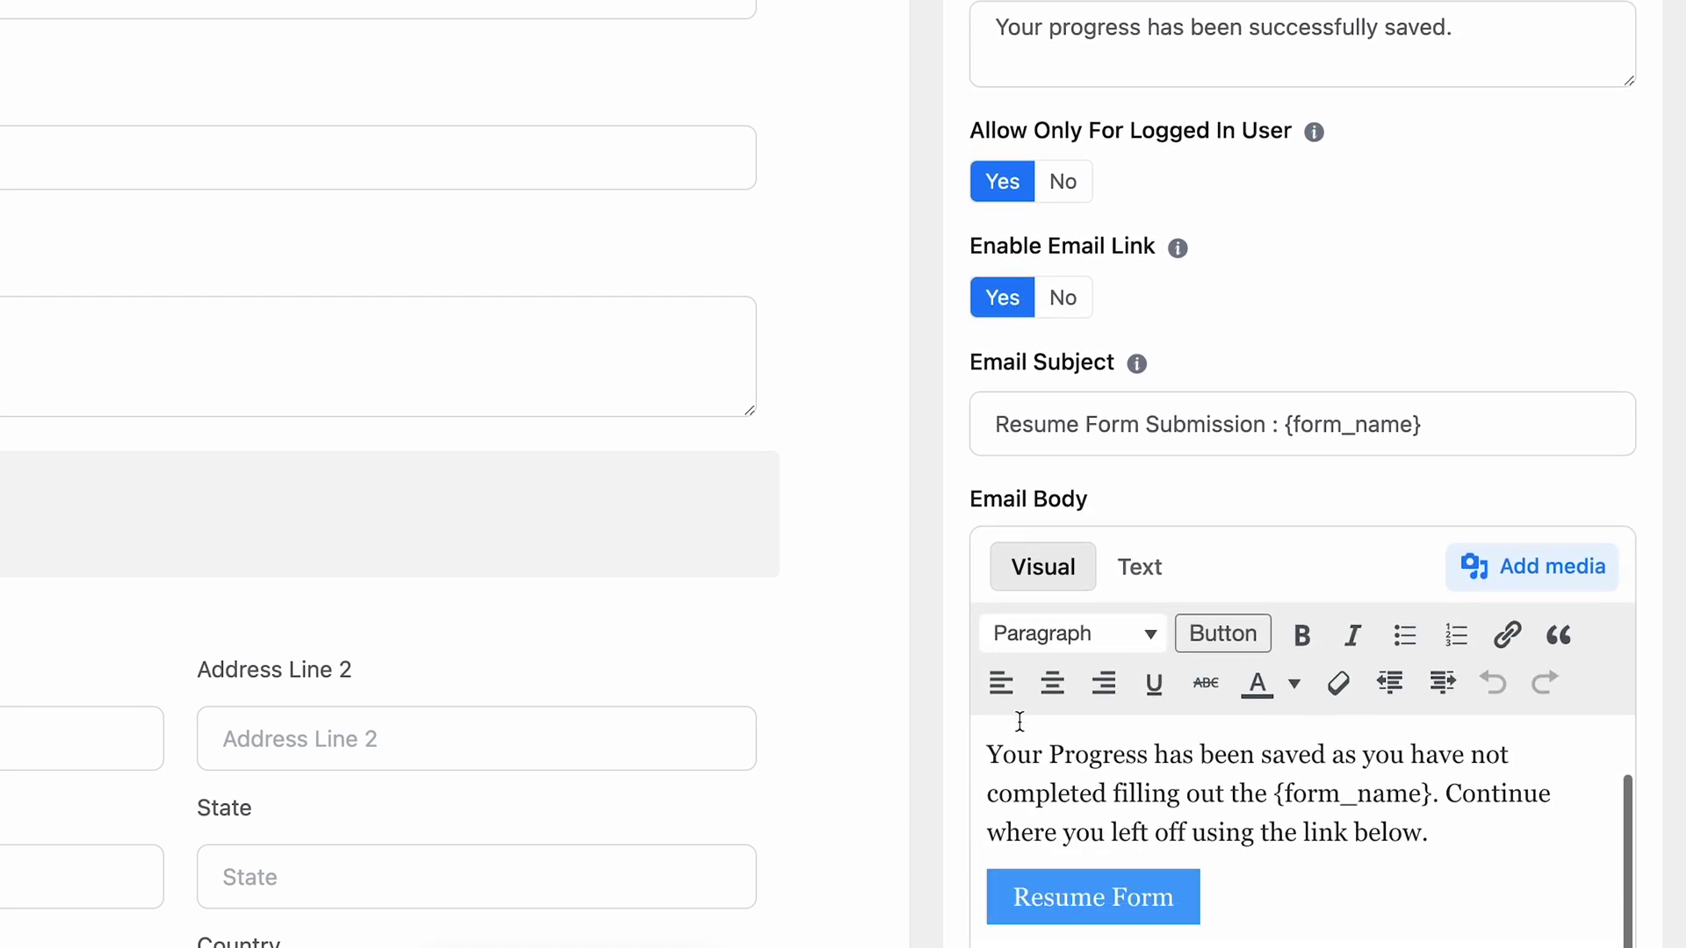
scroll(971, 730, "down", 4)
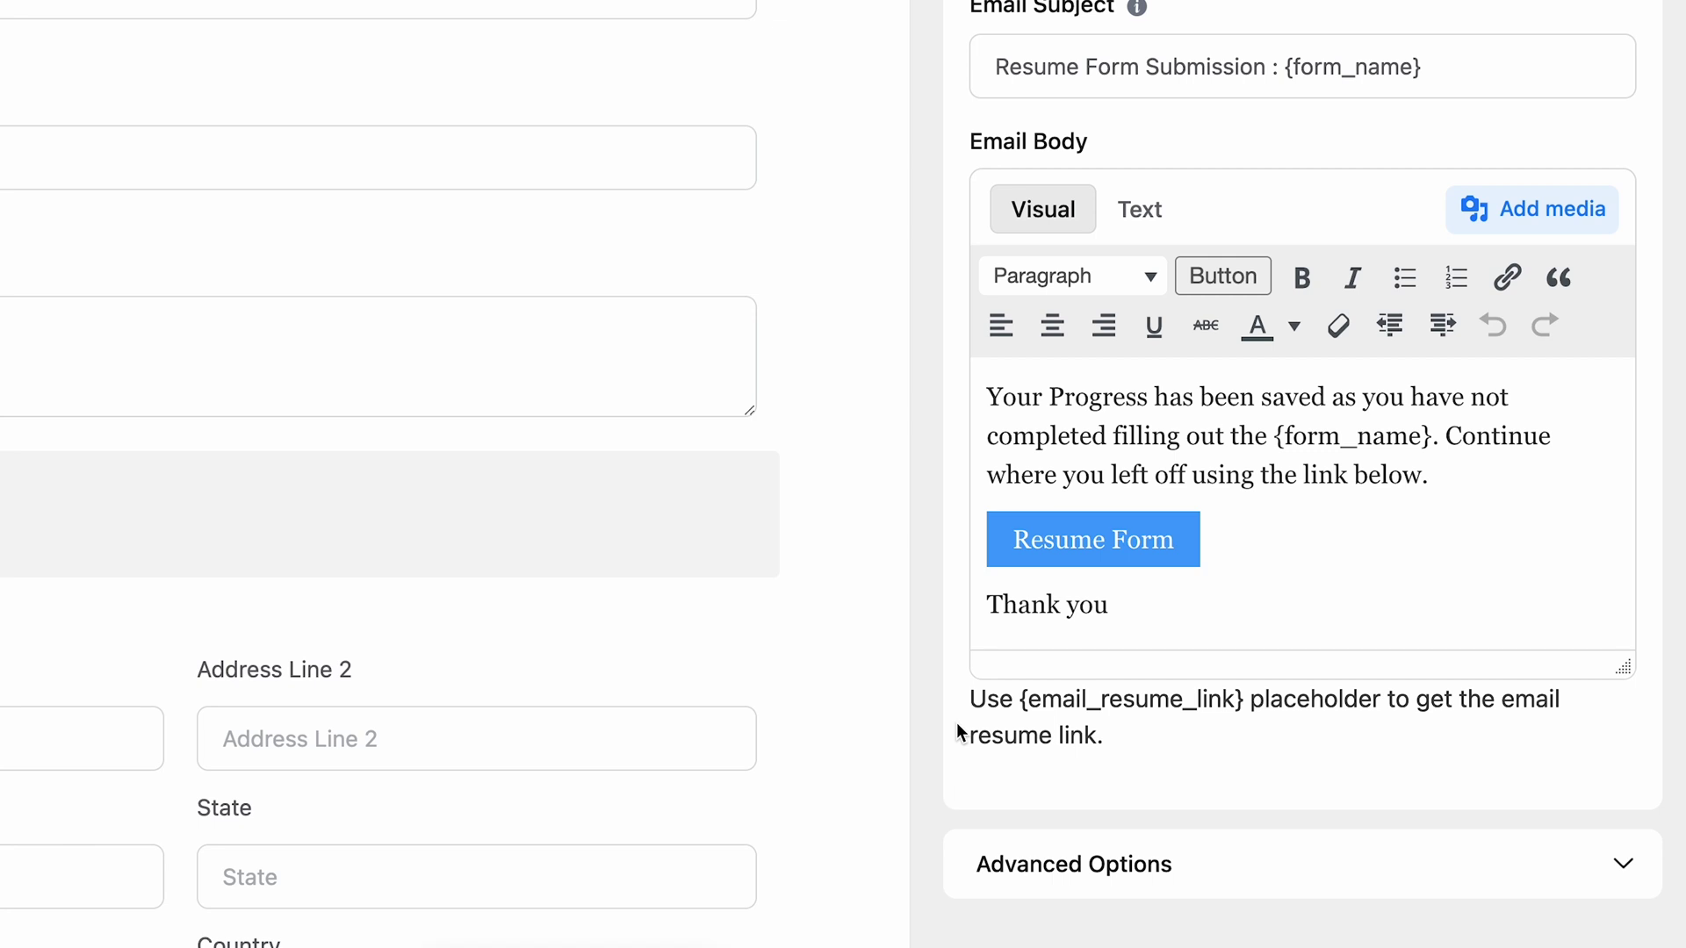
Step: Under Advanced Options, enable the email sent when a partial entry is created
left_click(1201, 863)
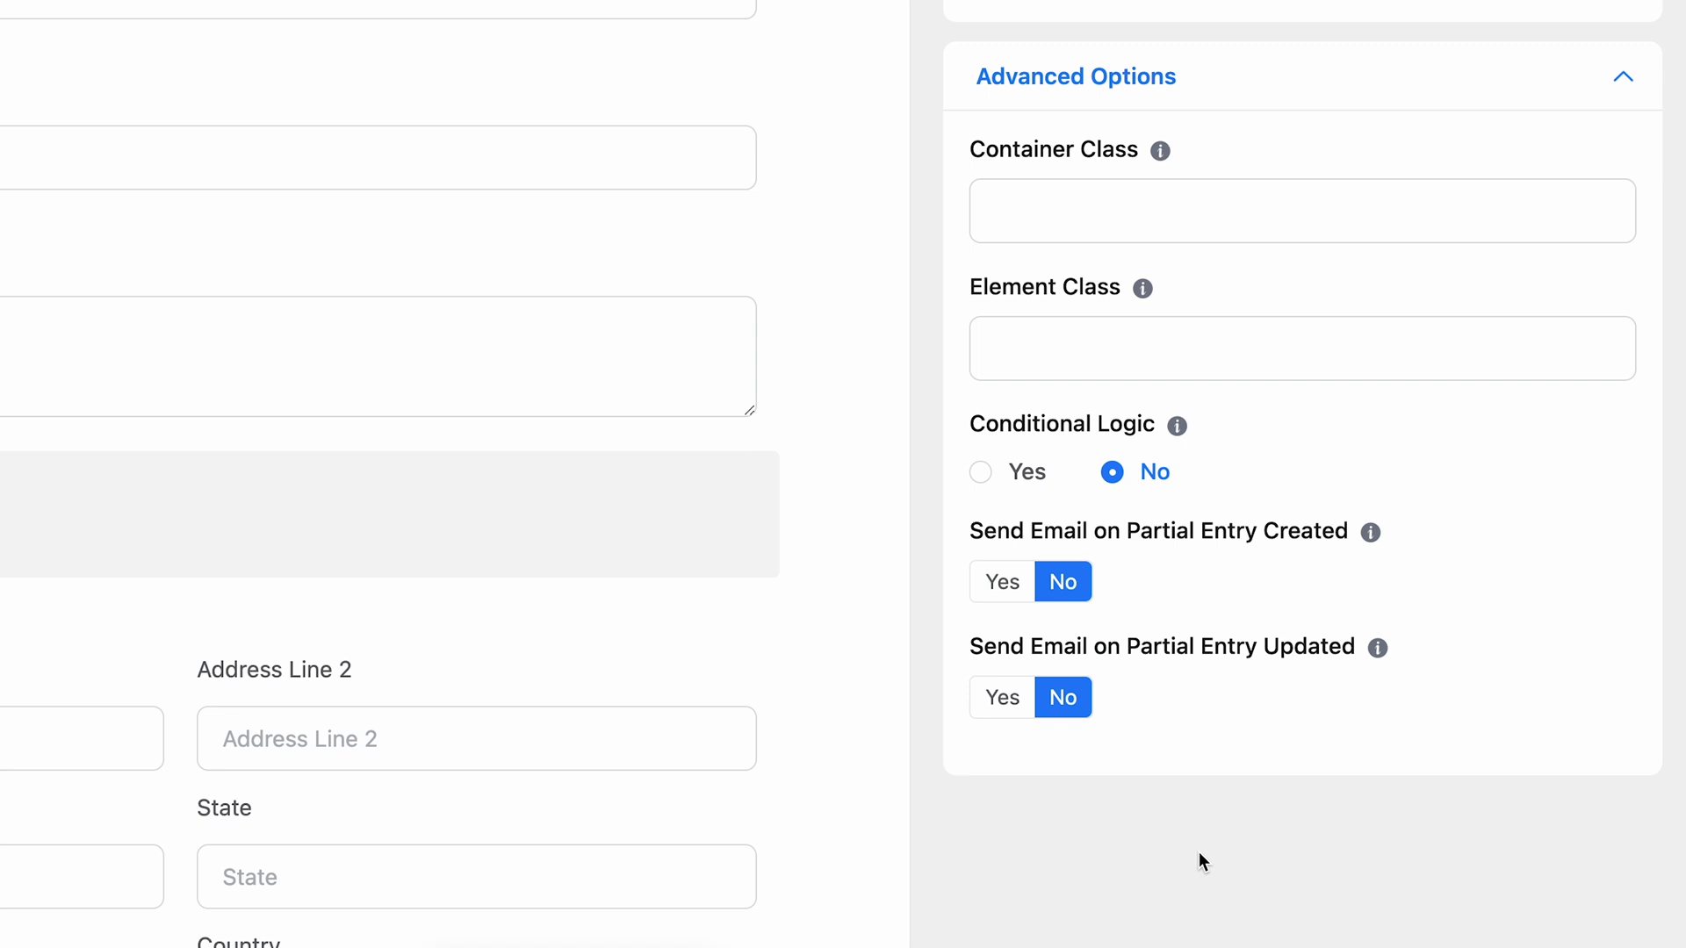
left_click(1001, 584)
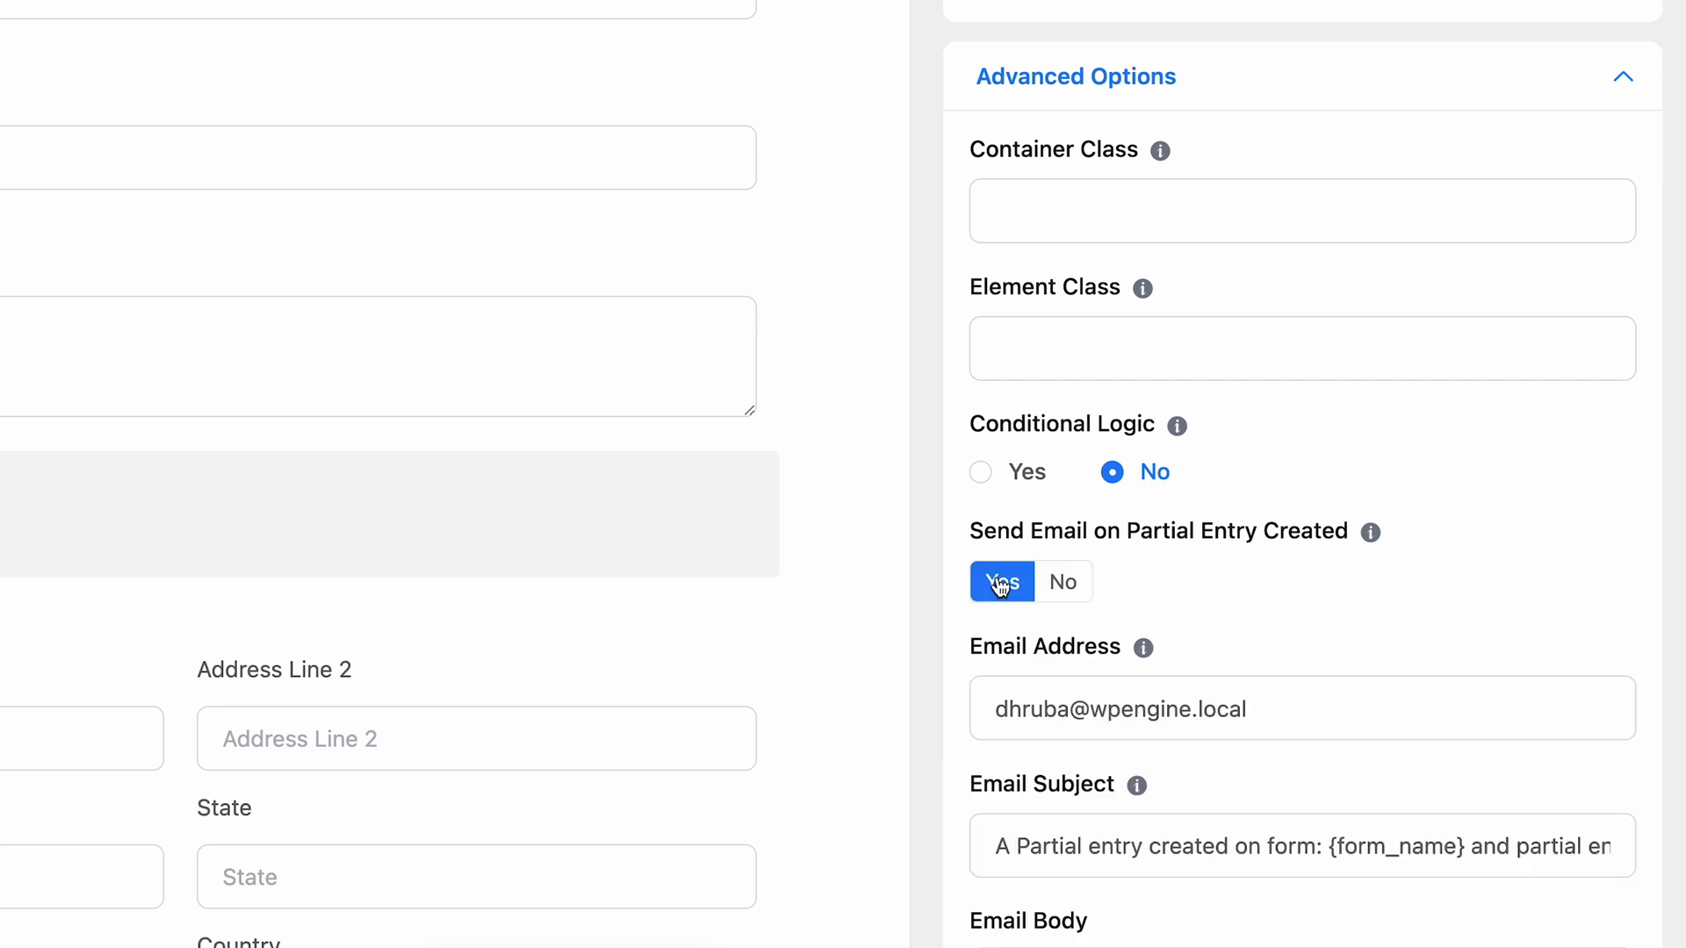
scroll(1001, 584, "down", 3)
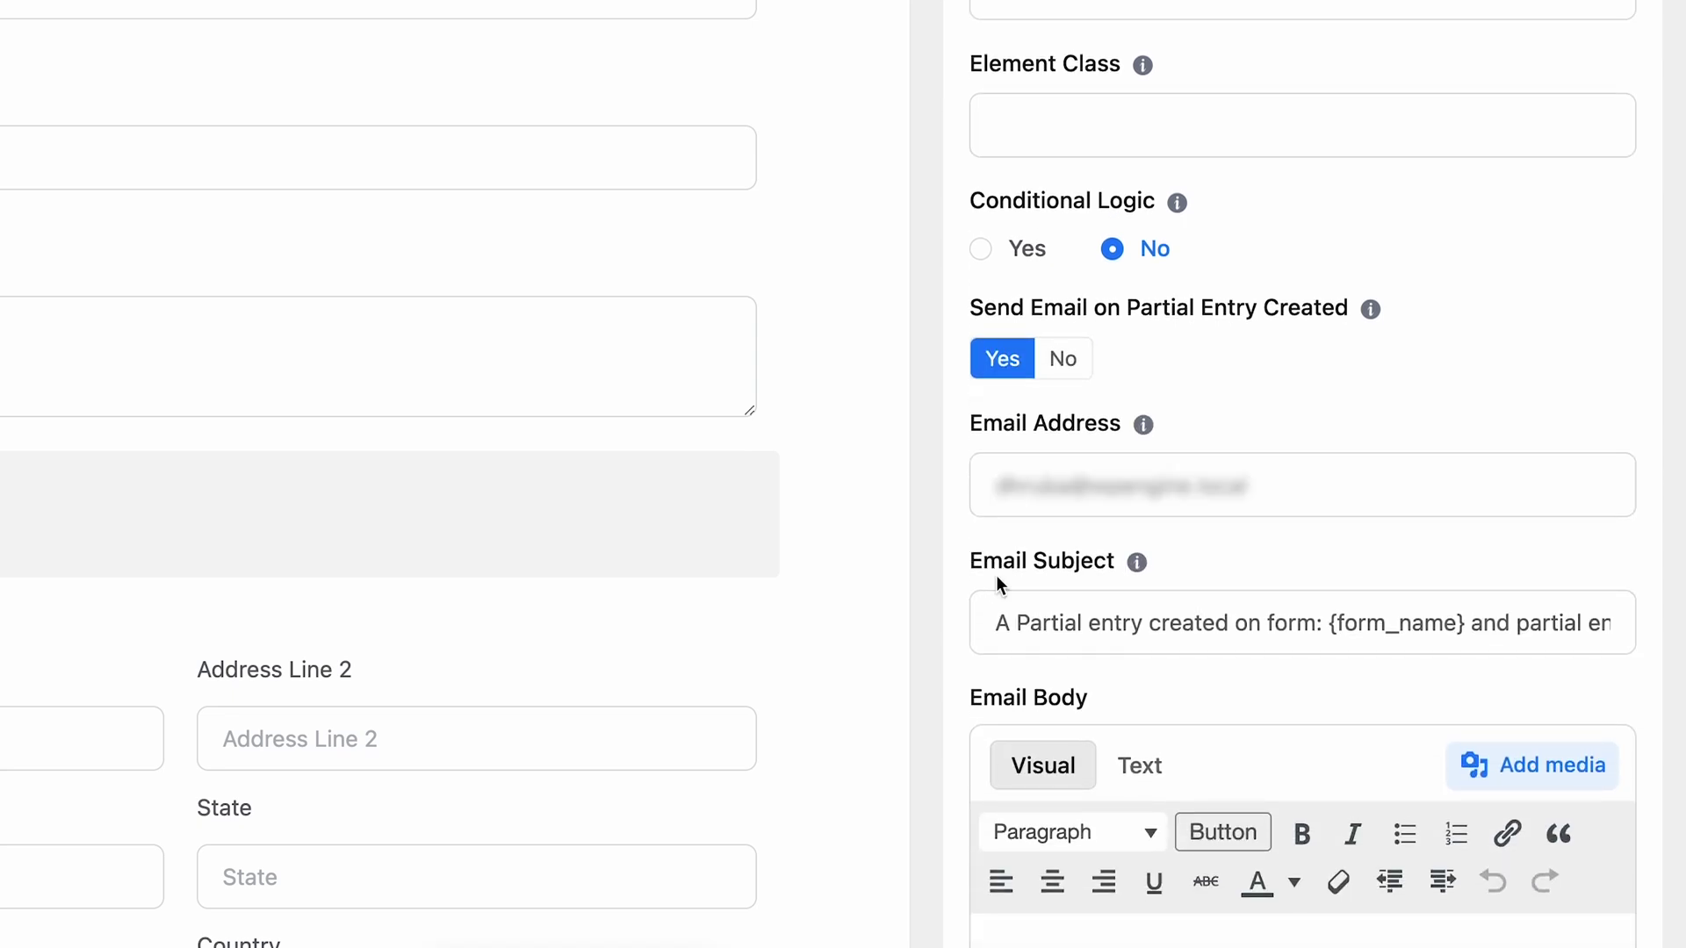
left_click(1028, 505)
left_click(1030, 527)
Step: Also enable the email sent when a partial entry is updated
scroll(1031, 526, "down", 7)
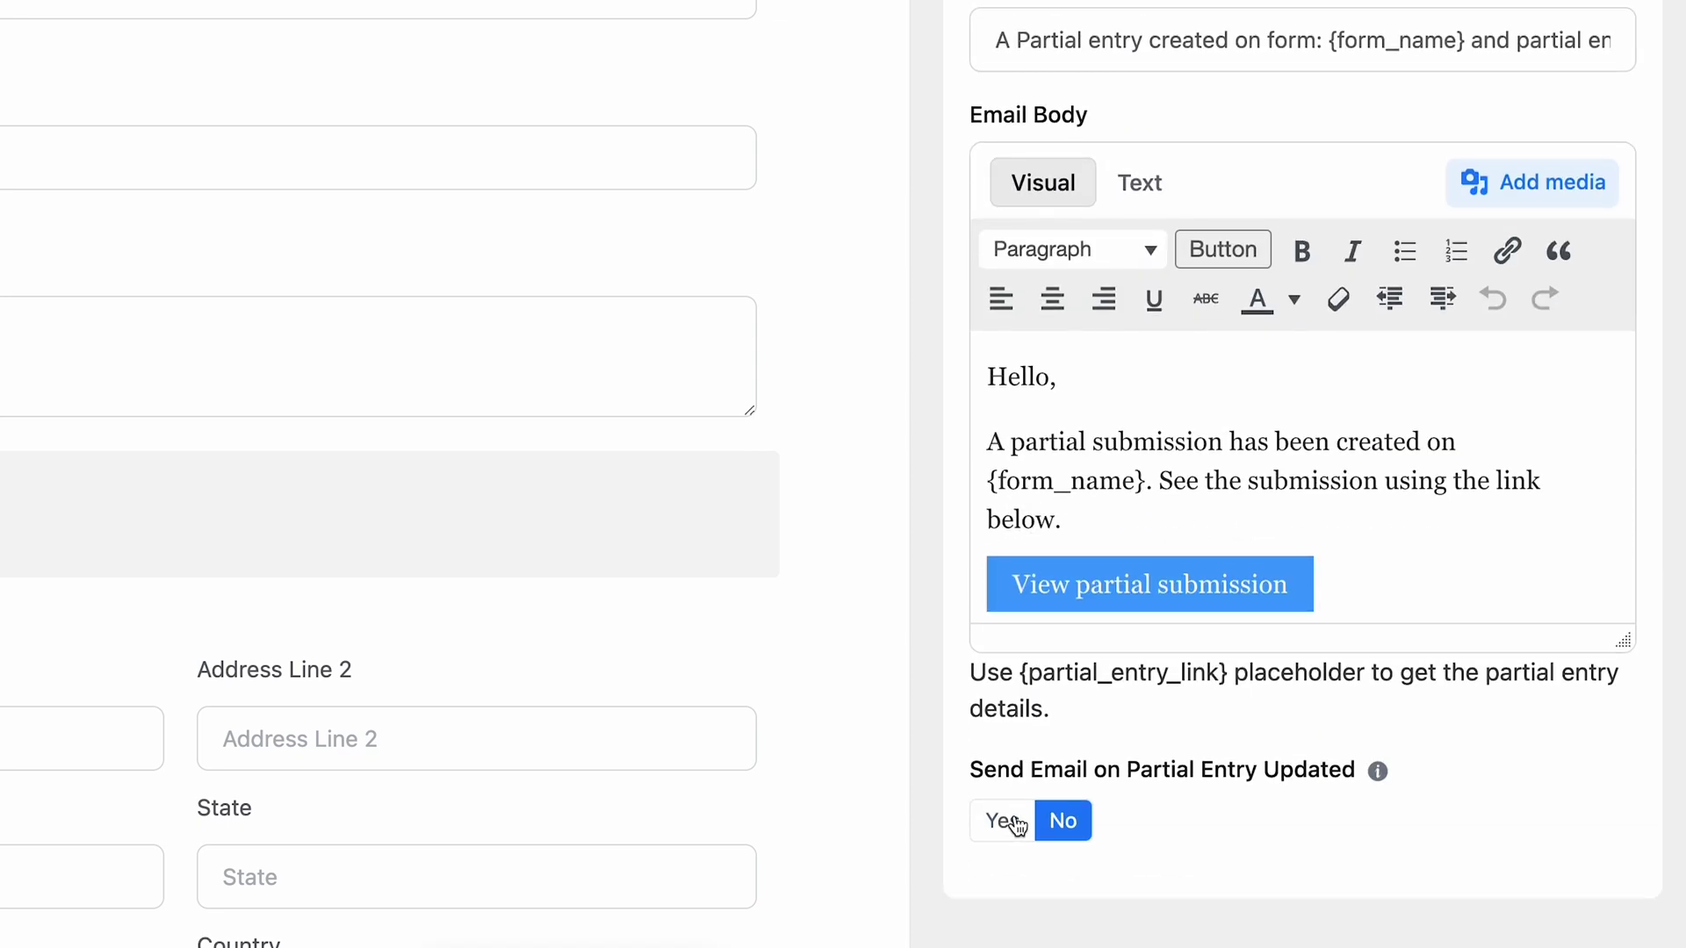
left_click(1001, 821)
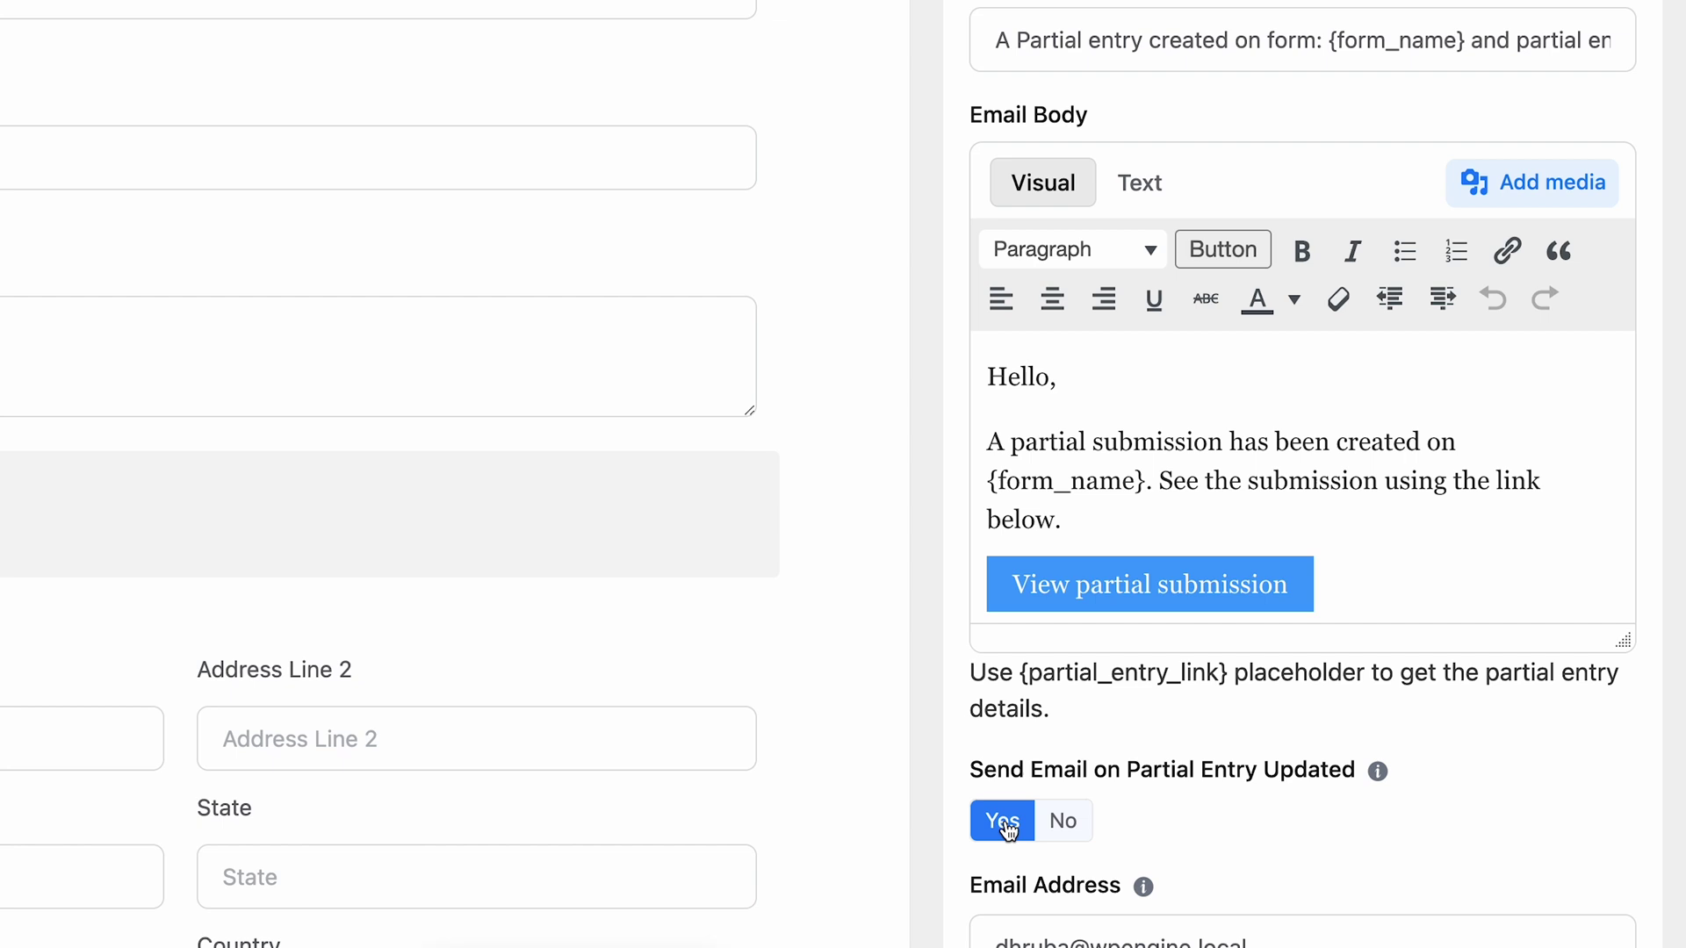
scroll(1008, 827, "down", 4)
scroll(1008, 828, "down", 1)
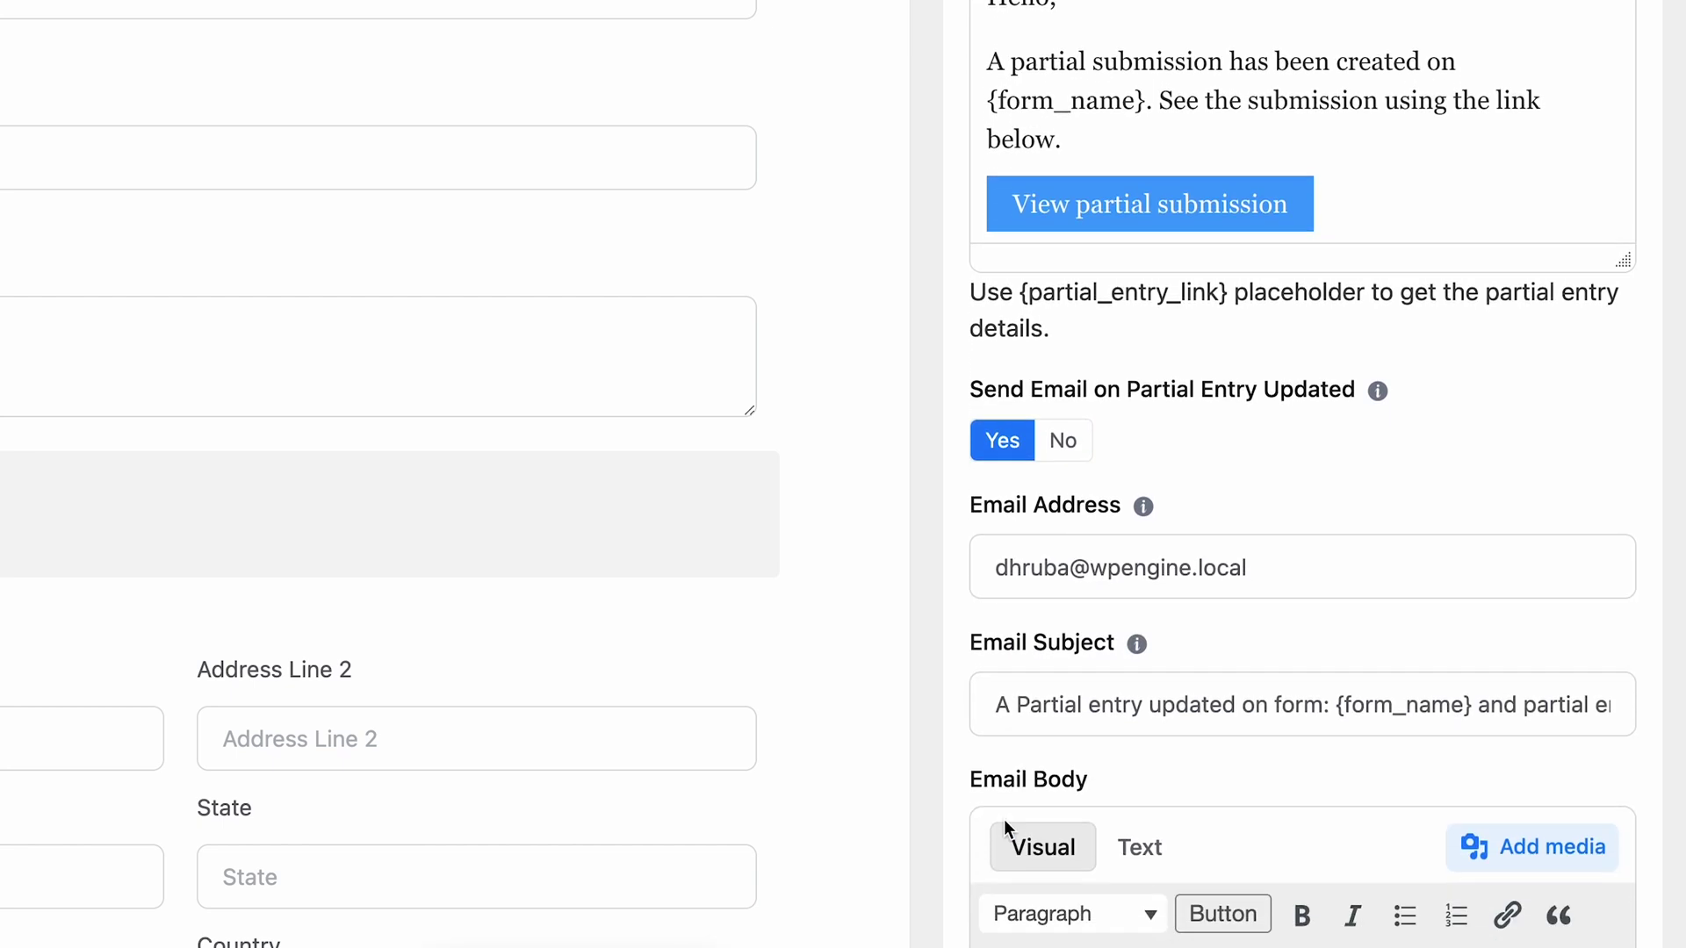
scroll(1005, 828, "down", 4)
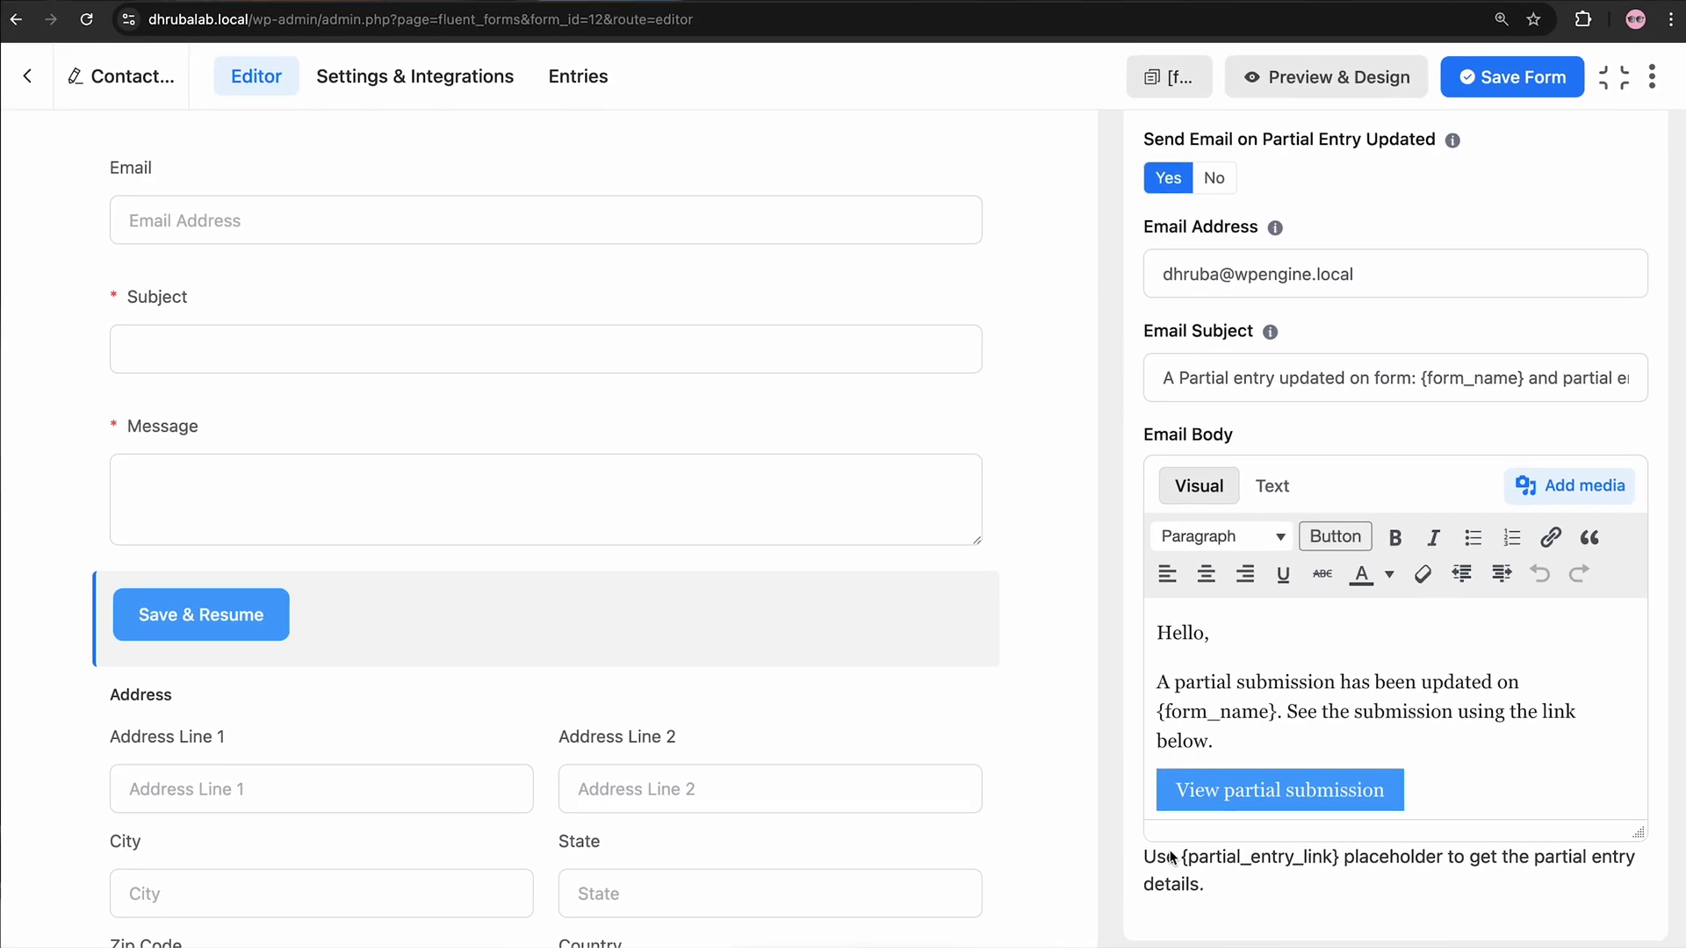
scroll(1171, 856, "up", 5)
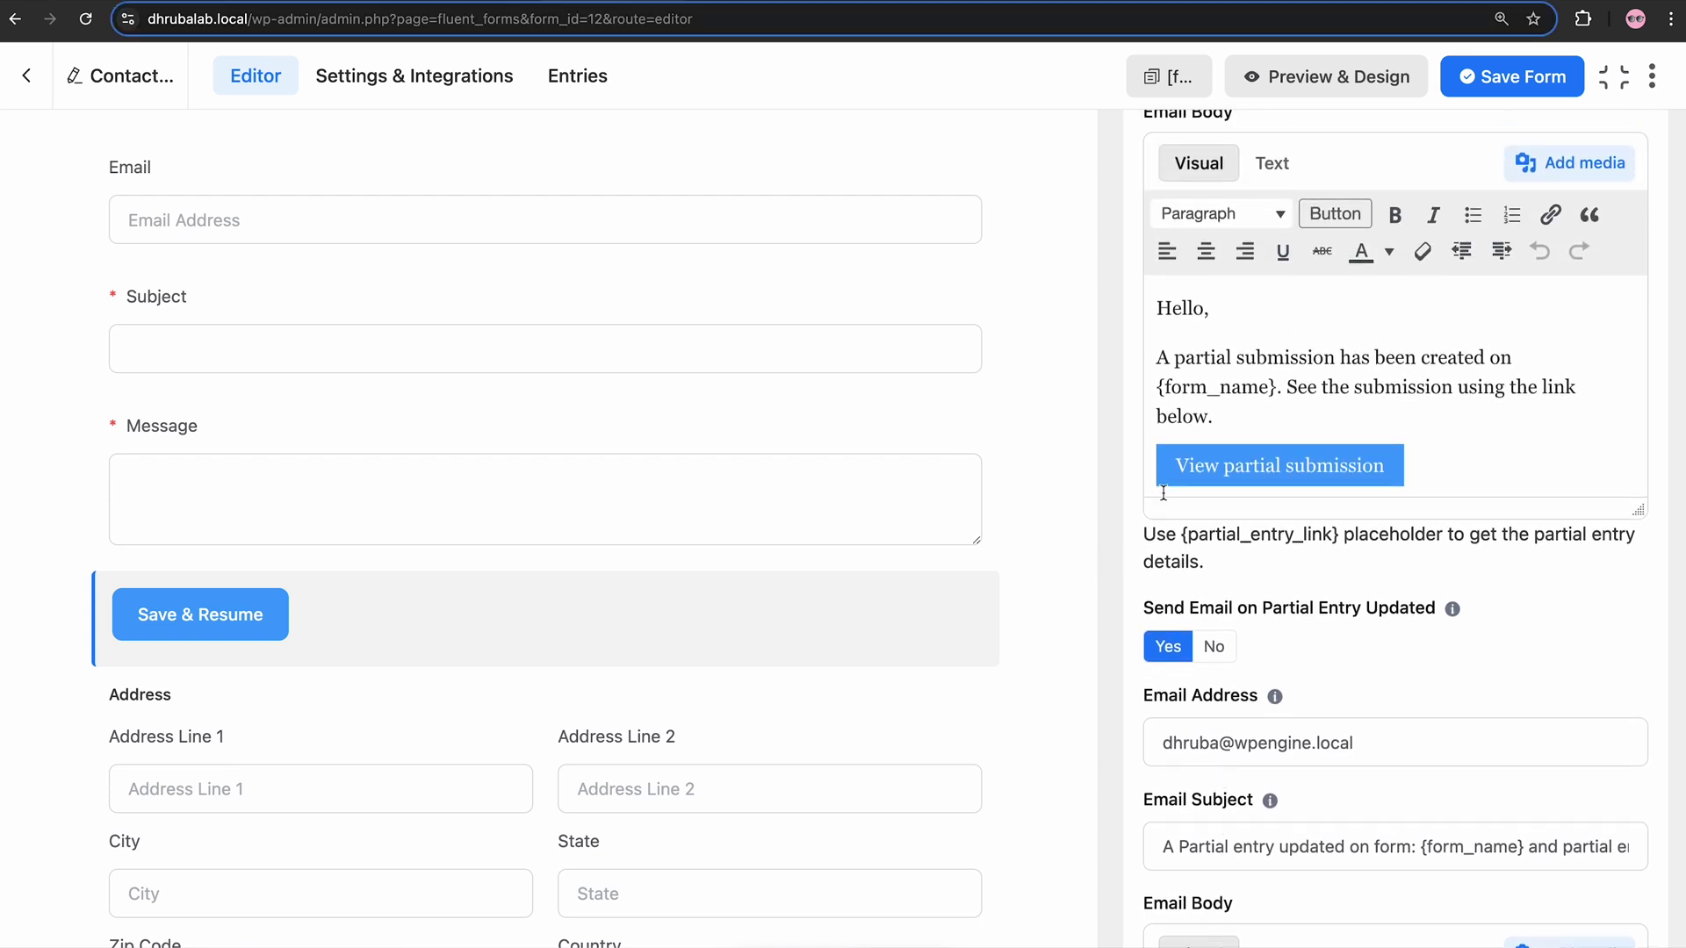
Step: In the contact form preview, partly fill Email and save progress
left_click(1326, 77)
left_click(670, 282)
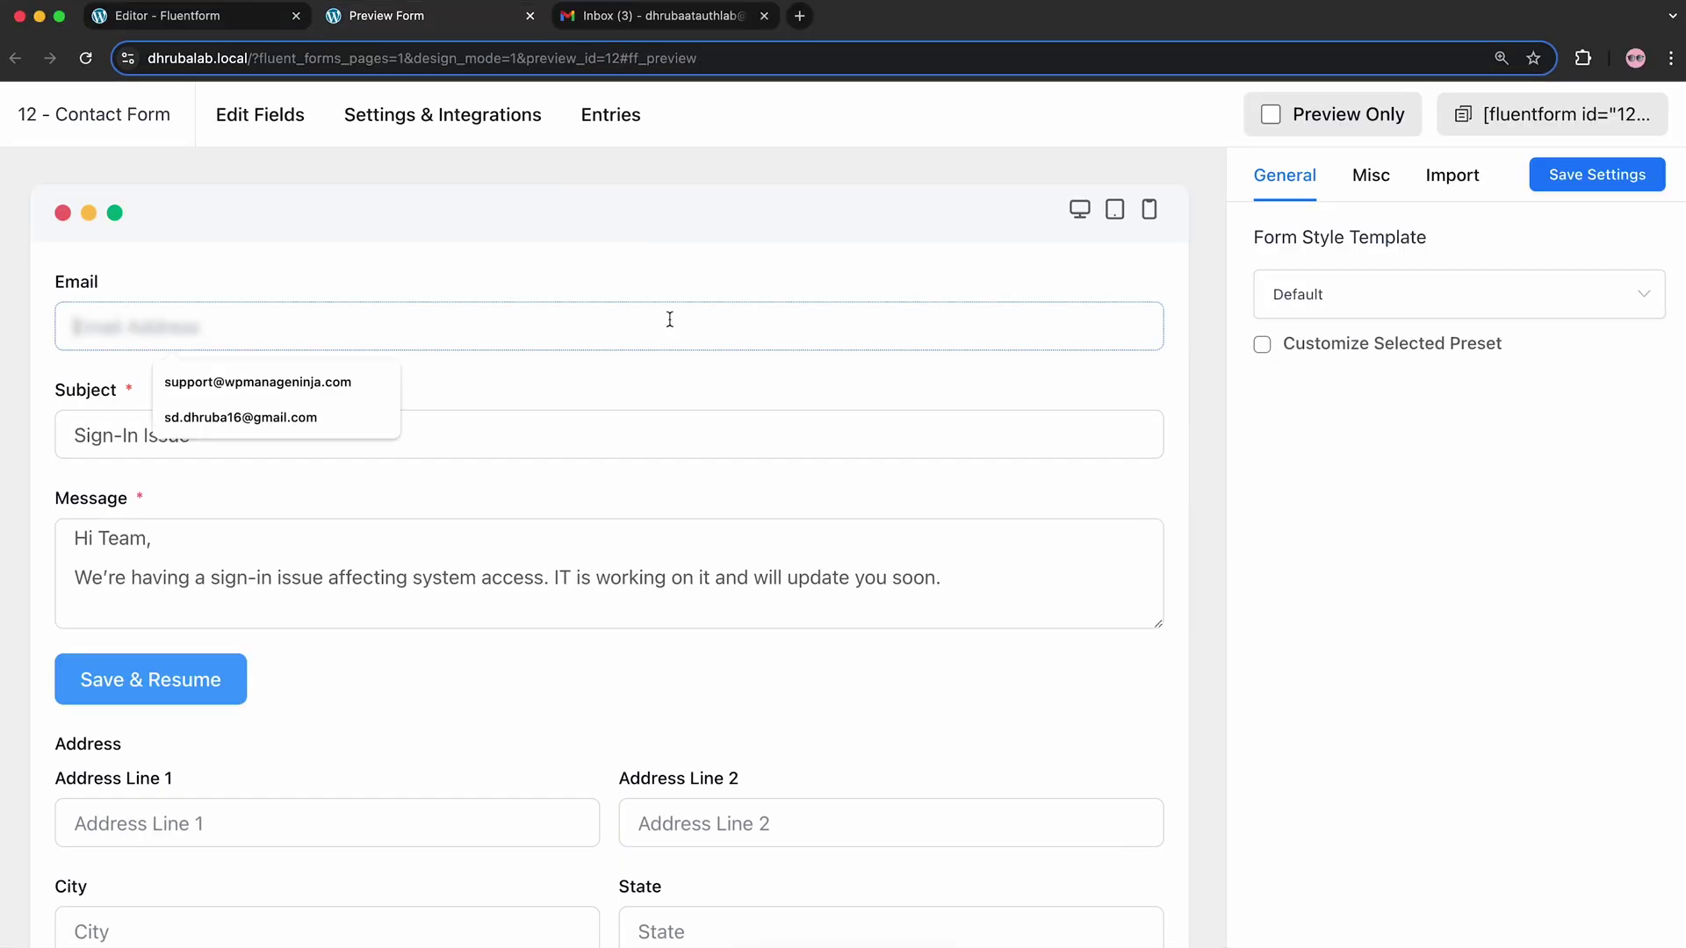
type("dh")
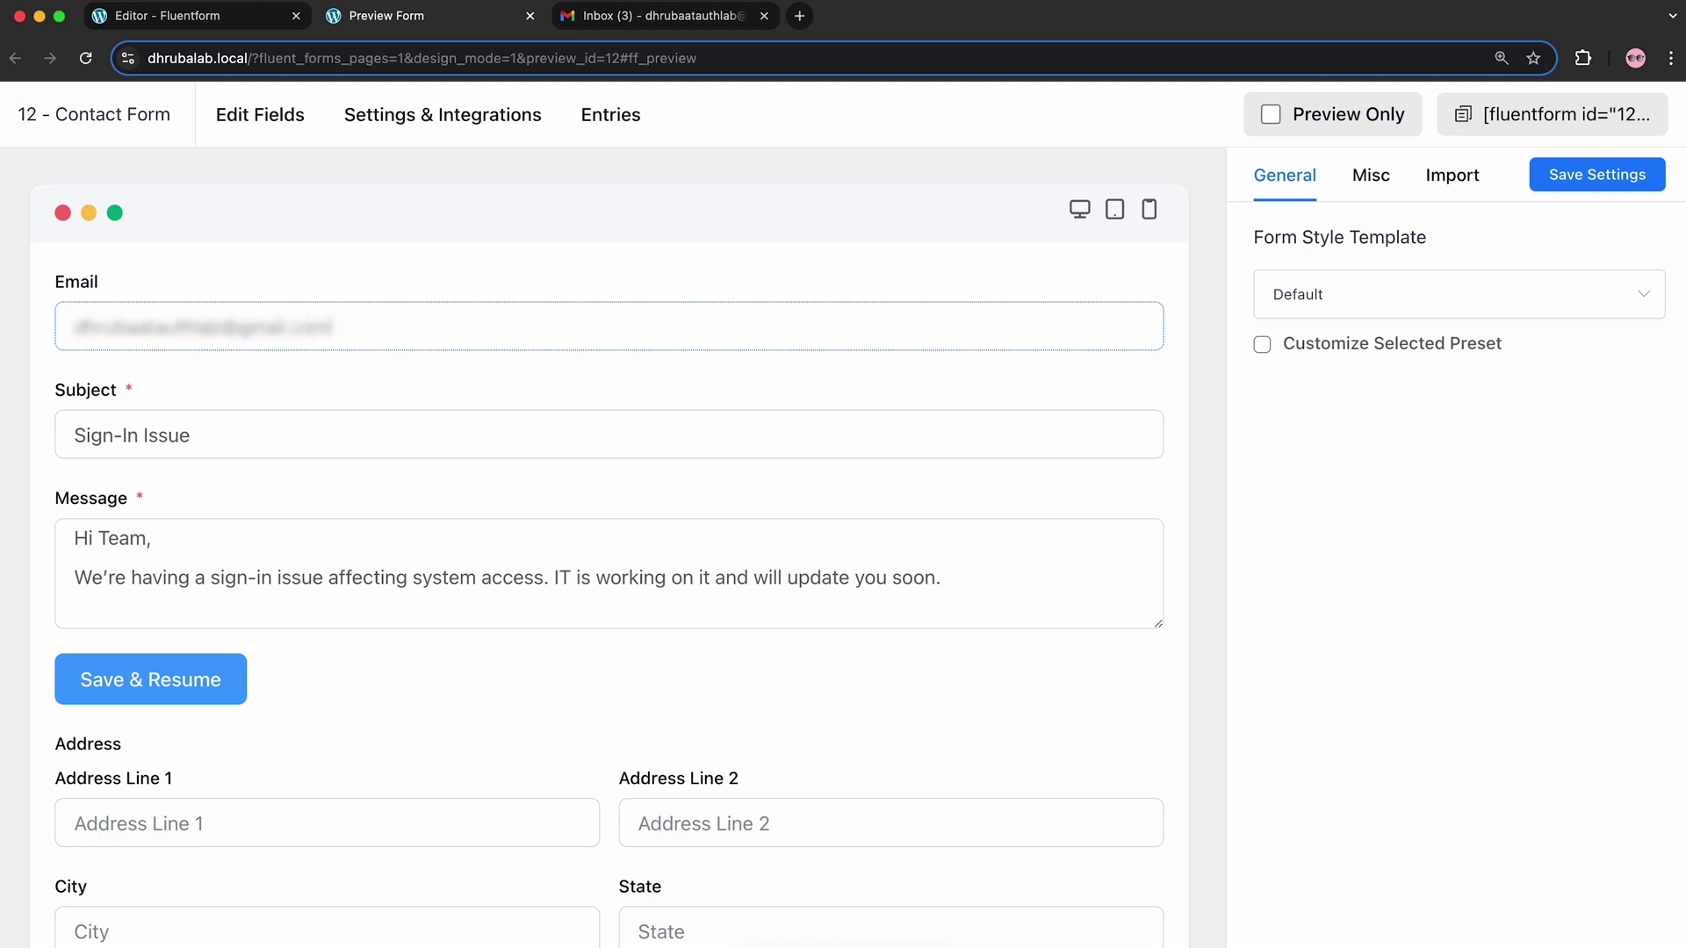
left_click(208, 682)
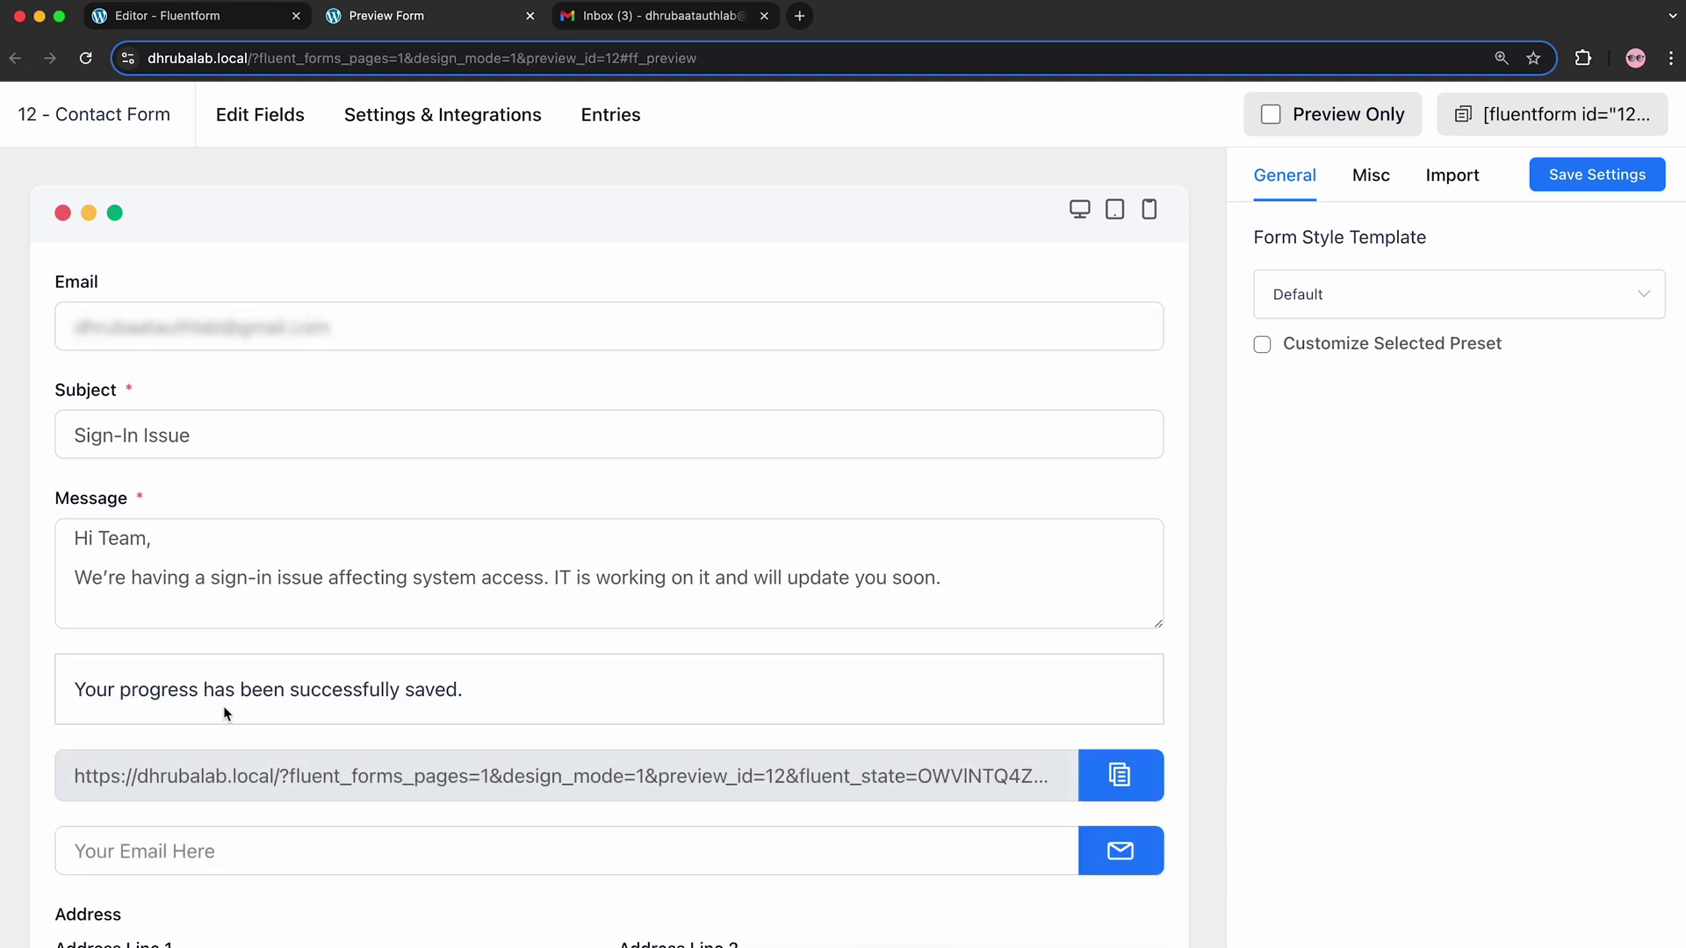
scroll(330, 723, "down", 2)
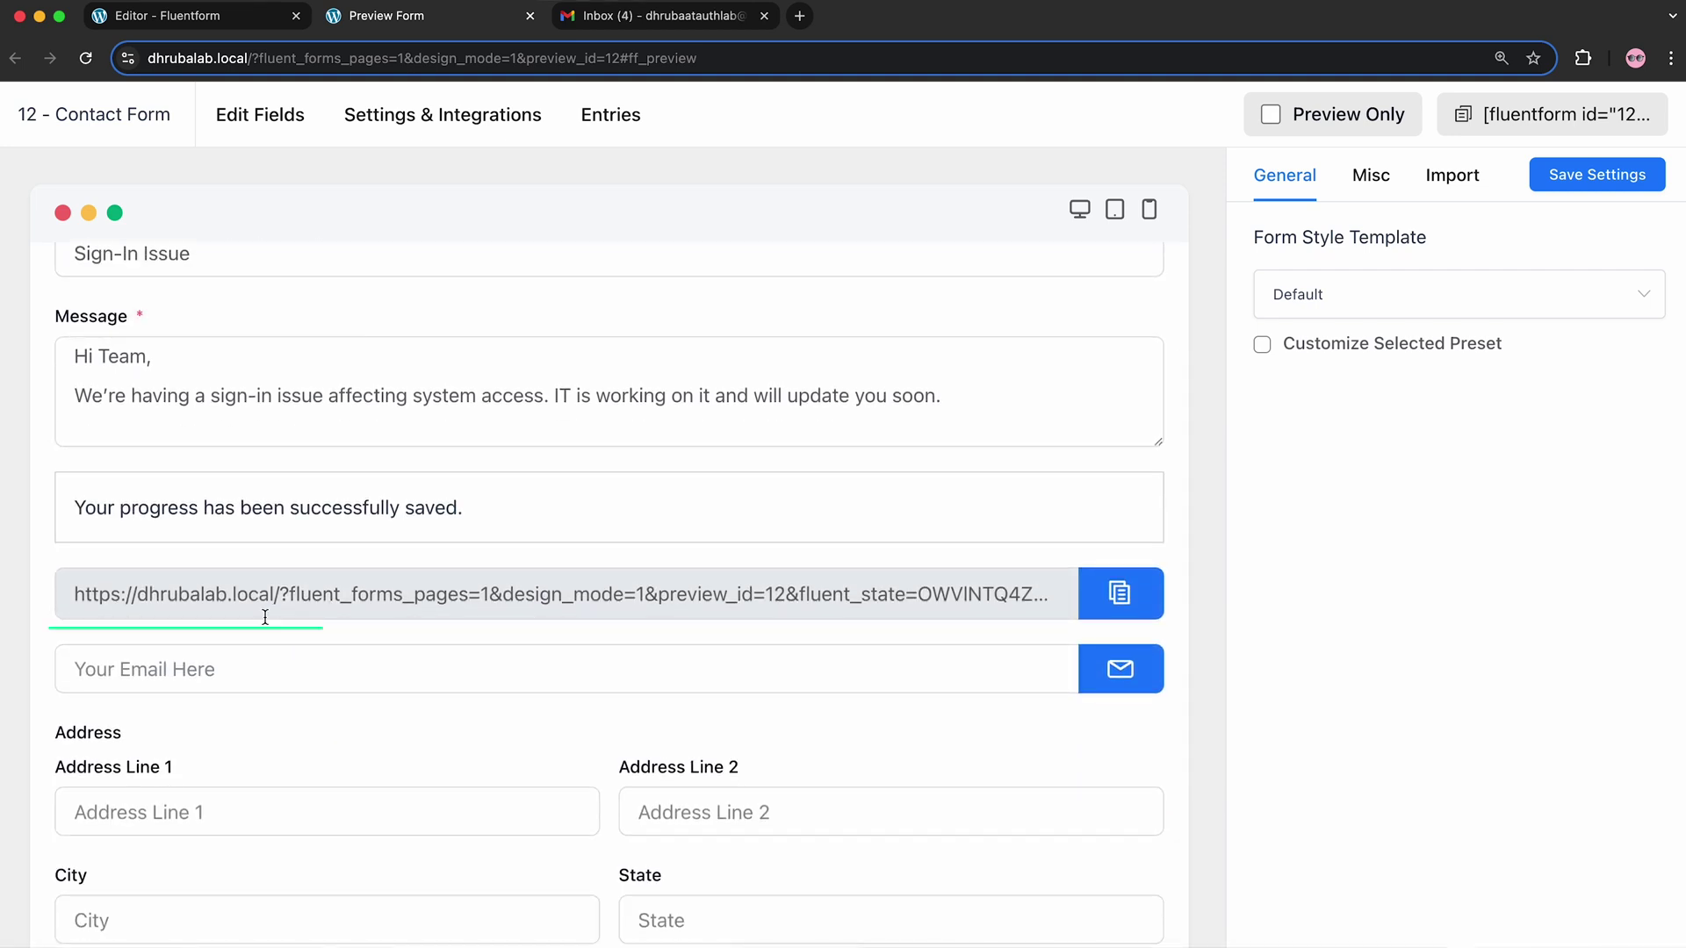
Step: Email the resume link to an entered address
left_click(334, 677)
type("d")
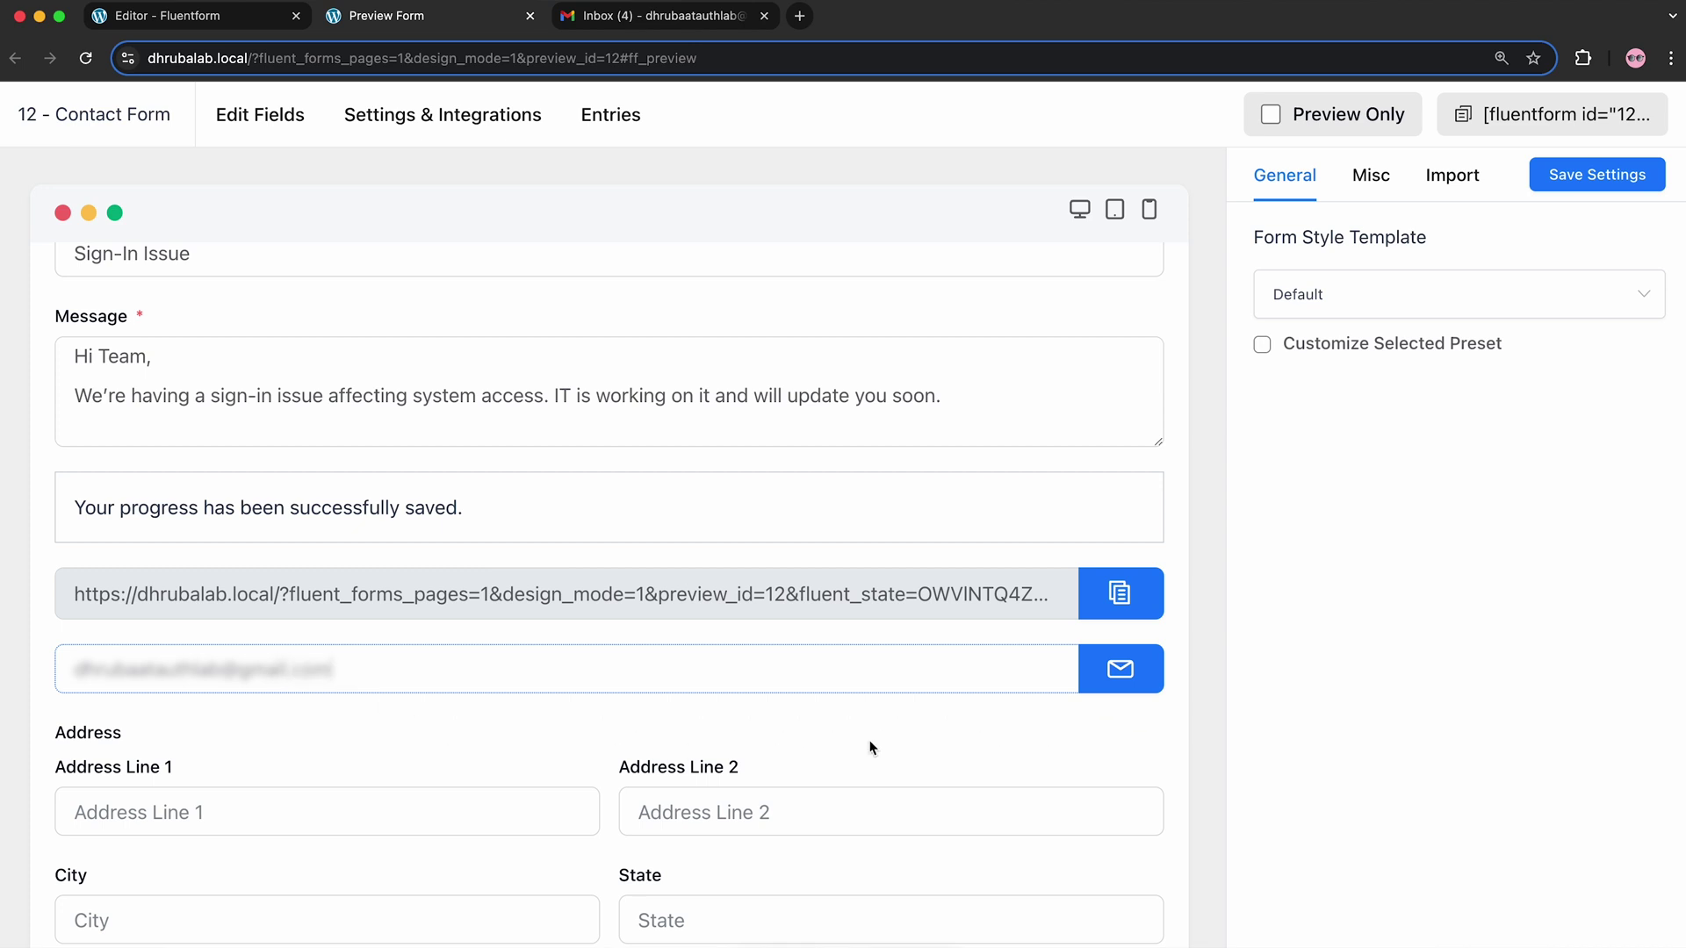
left_click(1110, 677)
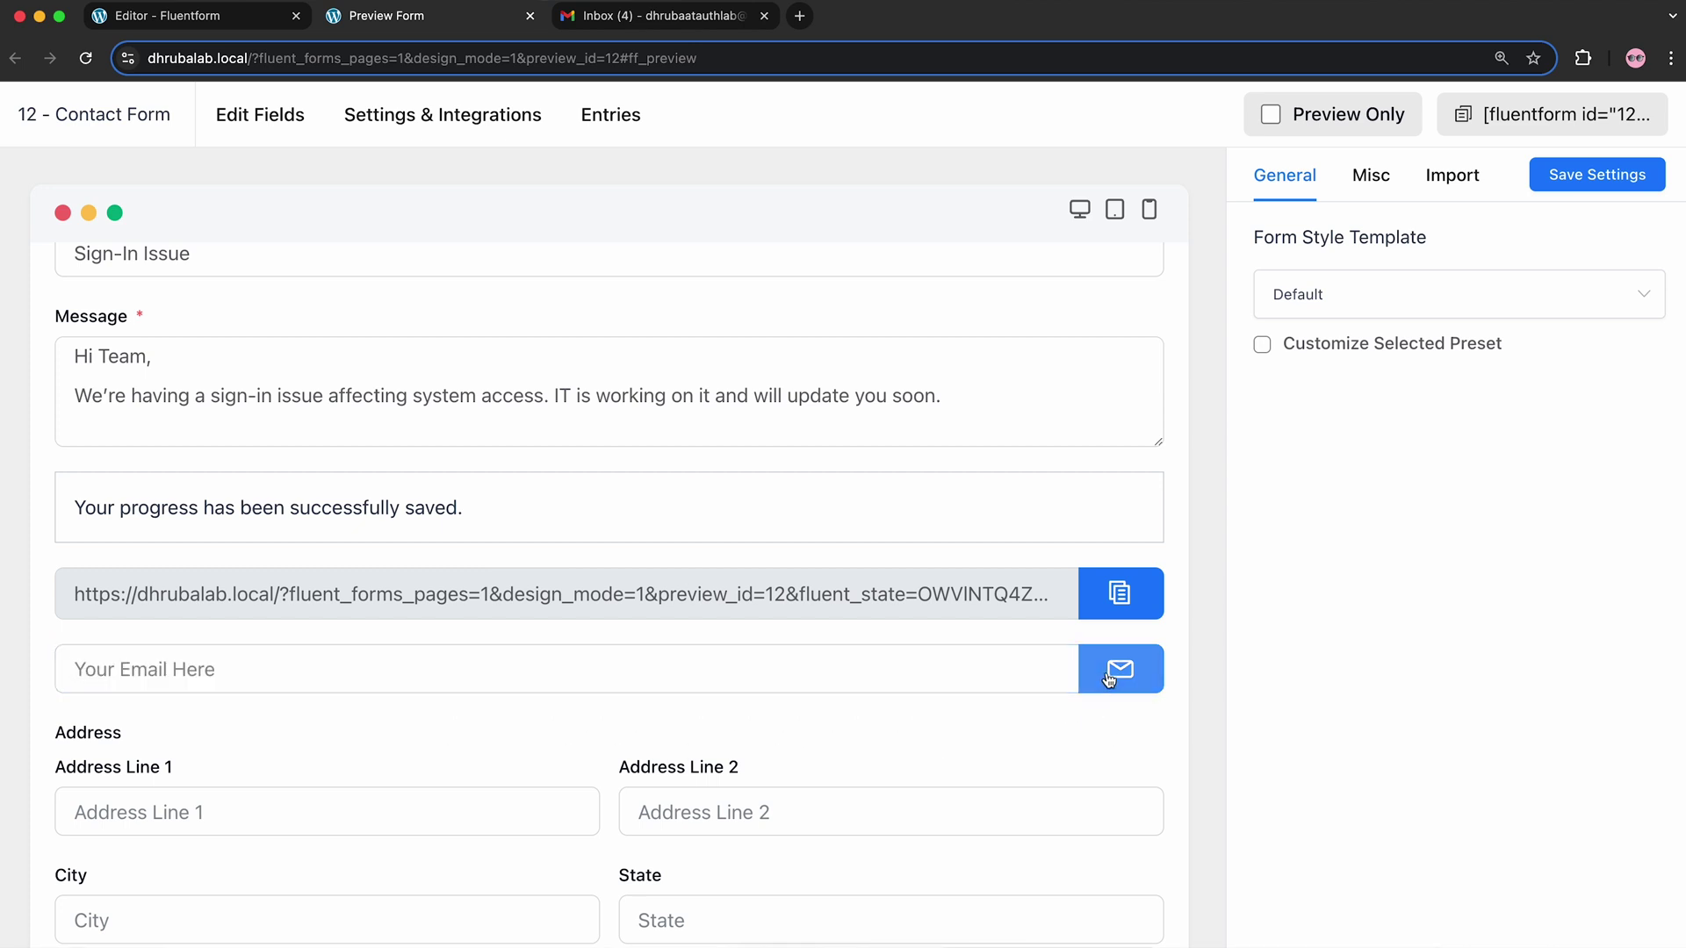